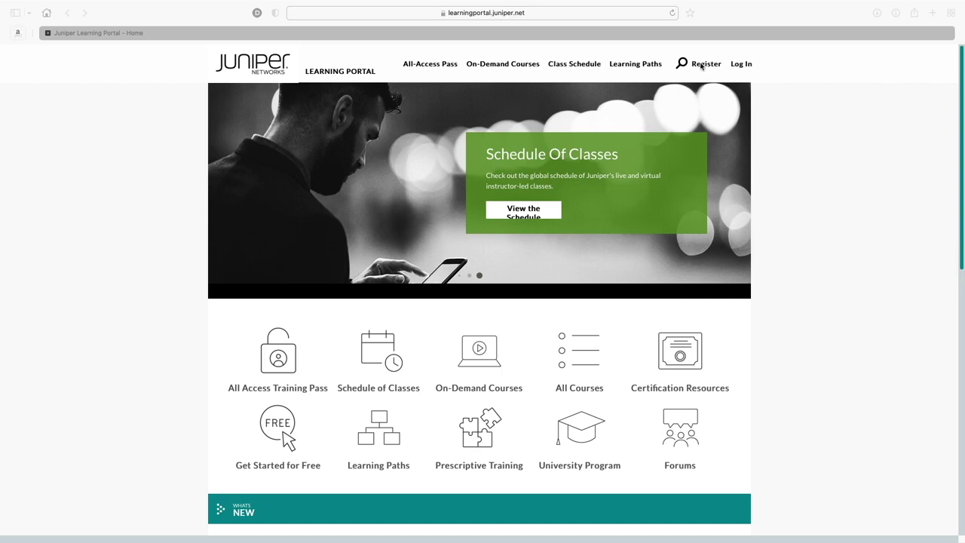
Open the Juniper account registration form and inspect its email field.
{"action": "left_click", "coordinate": [702, 66]}
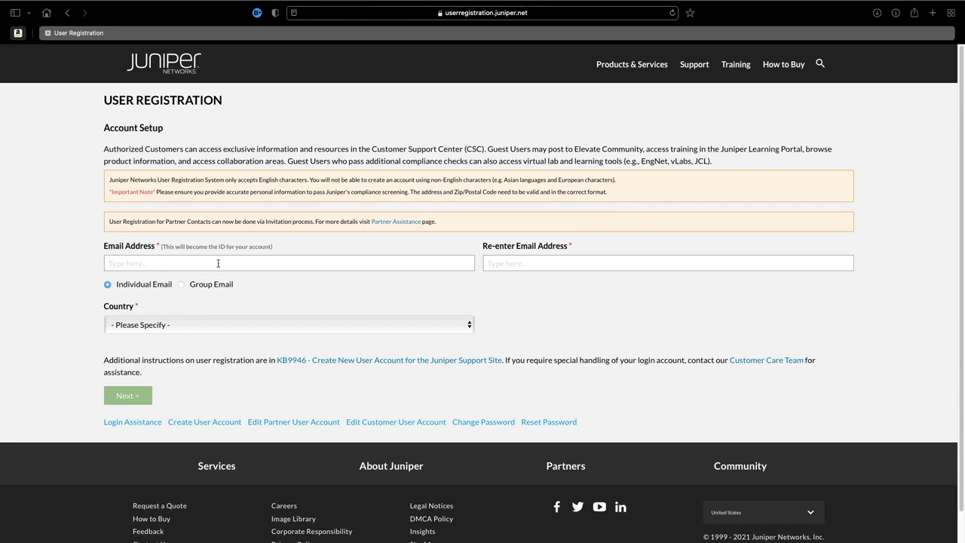
{"action": "right_click", "coordinate": [231, 258]}
{"action": "left_click", "coordinate": [299, 240]}
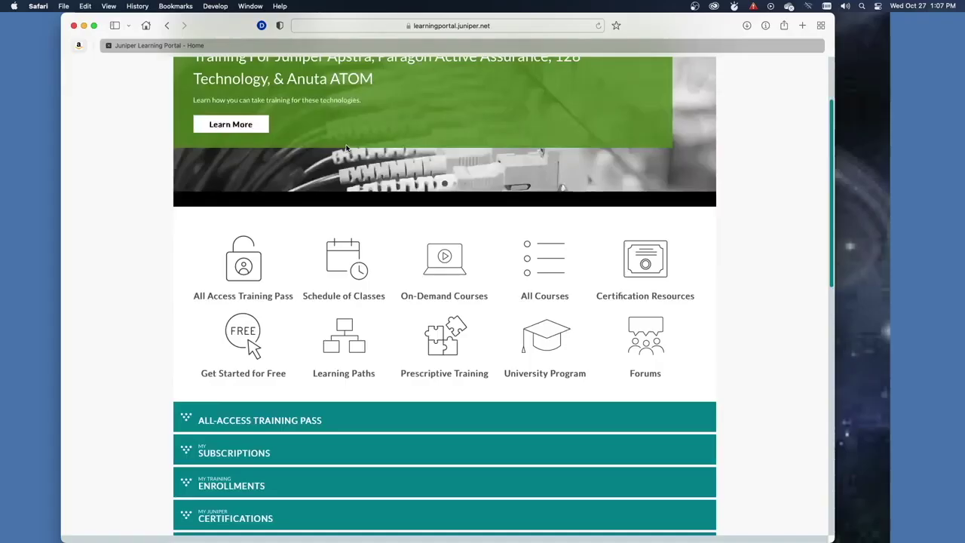
Maximize the browser and open the Get Started for Free training tile from the home page.
{"action": "left_click", "coordinate": [93, 25]}
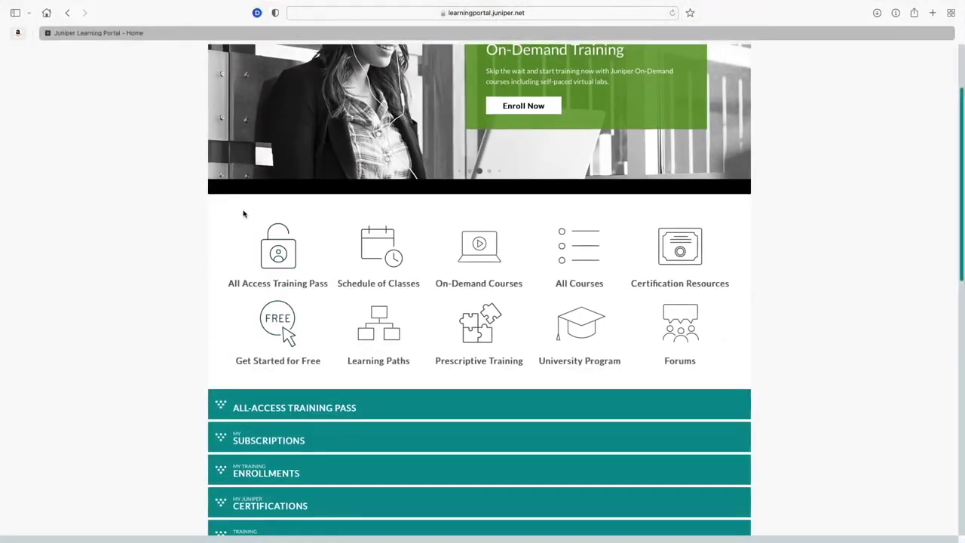
{"action": "scroll", "coordinate": [239, 222], "scroll_direction": "up", "scroll_amount": 3}
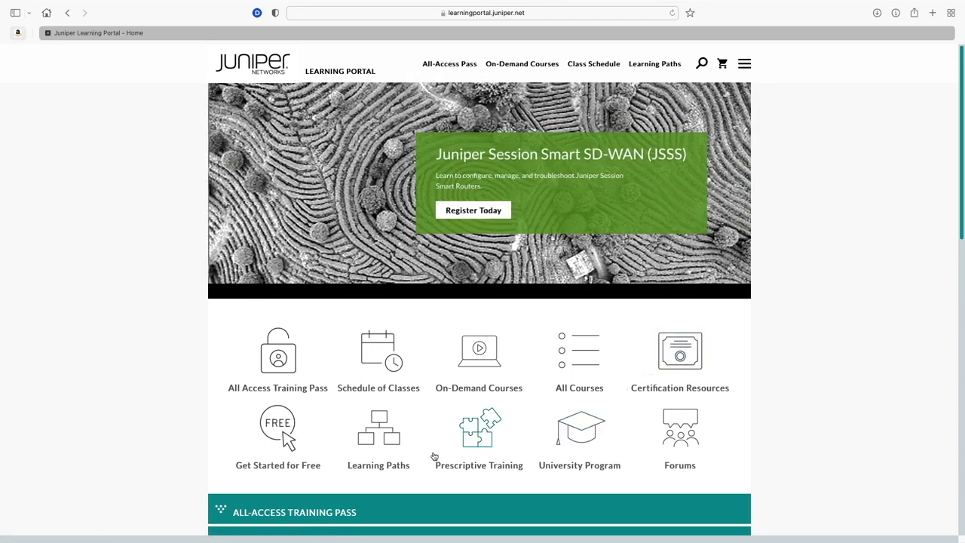
{"action": "left_click", "coordinate": [277, 426]}
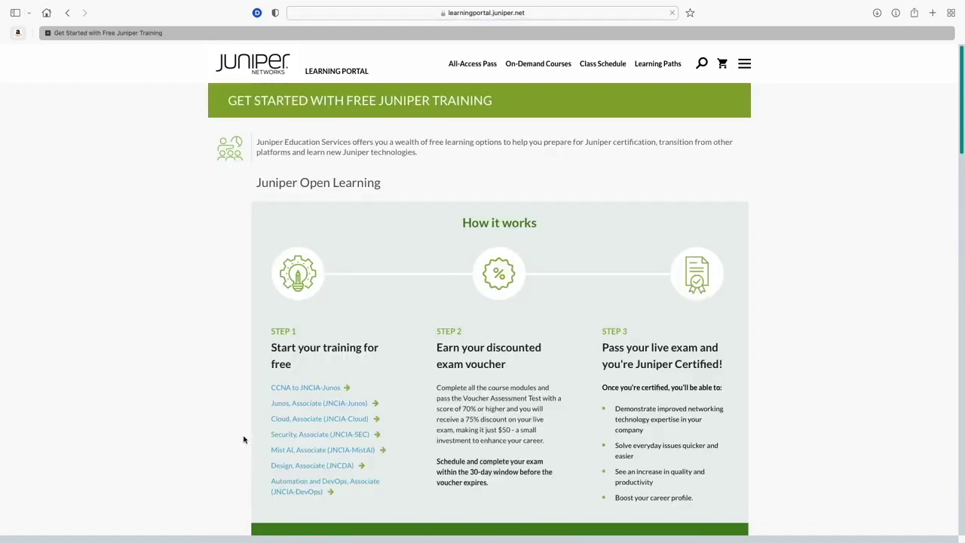
Highlight the $50 exam price text and open Junos, Associate (JNCIA-Junos) in a new tab.
{"action": "scroll", "coordinate": [243, 438], "scroll_direction": "down", "scroll_amount": 5}
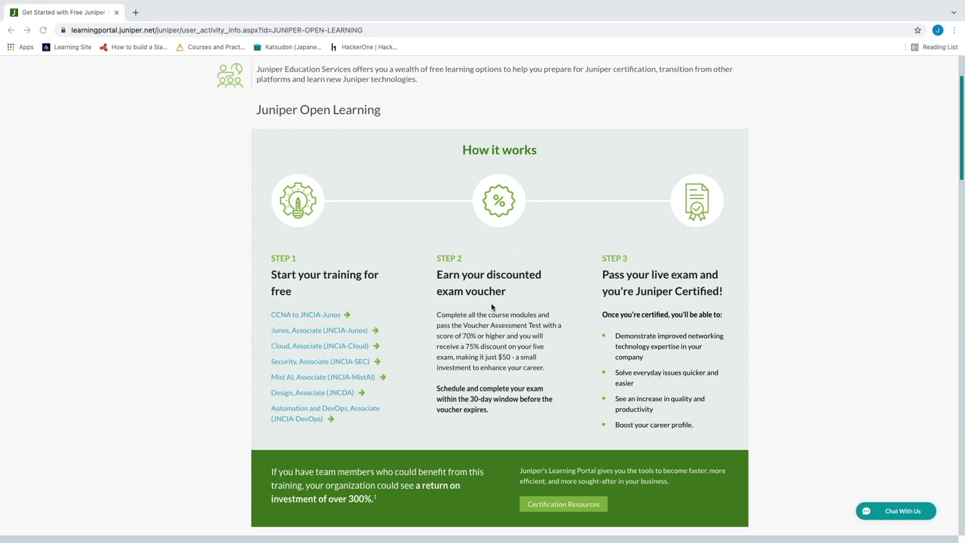
{"action": "left_click", "coordinate": [444, 362]}
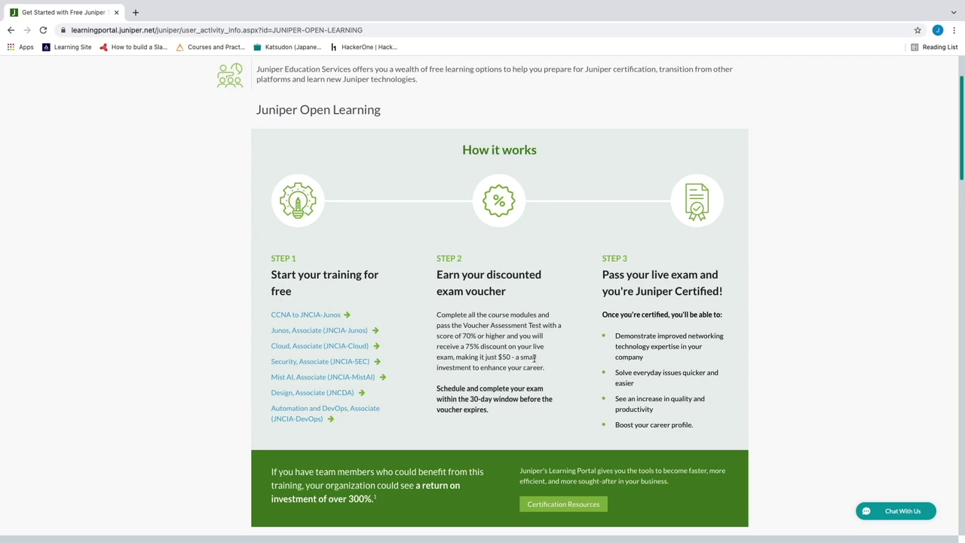
{"action": "left_click_drag", "start_coordinate": [510, 357], "coordinate": [423, 357]}
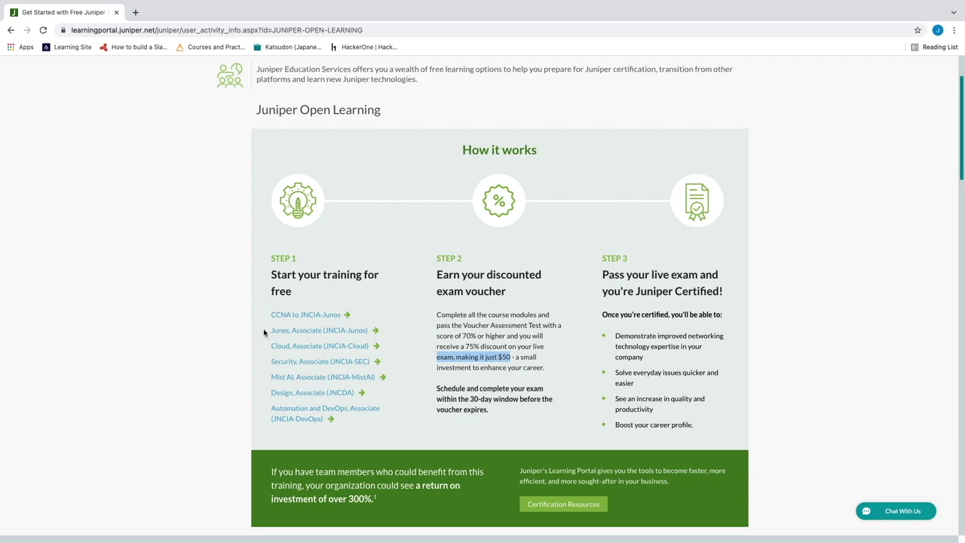
{"action": "left_click", "coordinate": [305, 334]}
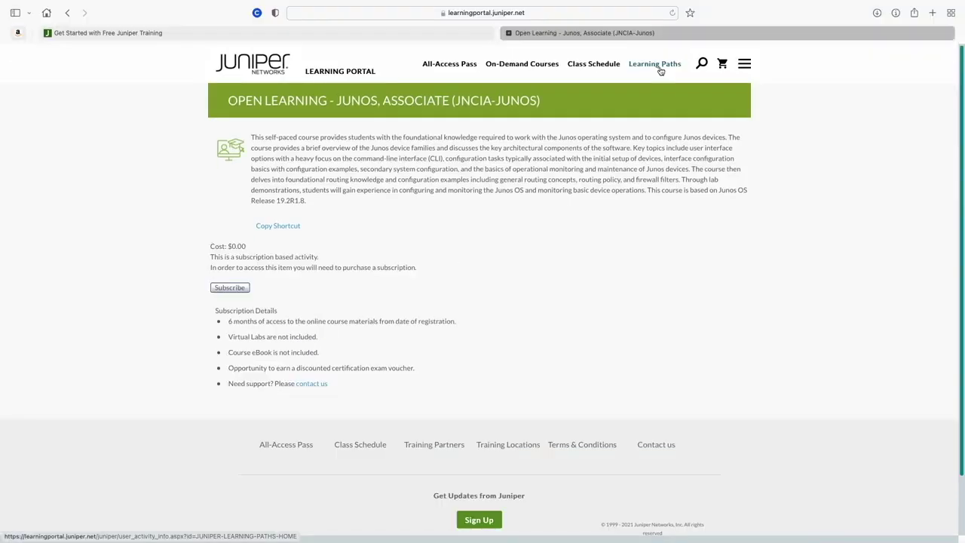
Go to Learning Paths and open the Security, Associate (JNCIA-SEC) course page.
{"action": "left_click", "coordinate": [656, 65]}
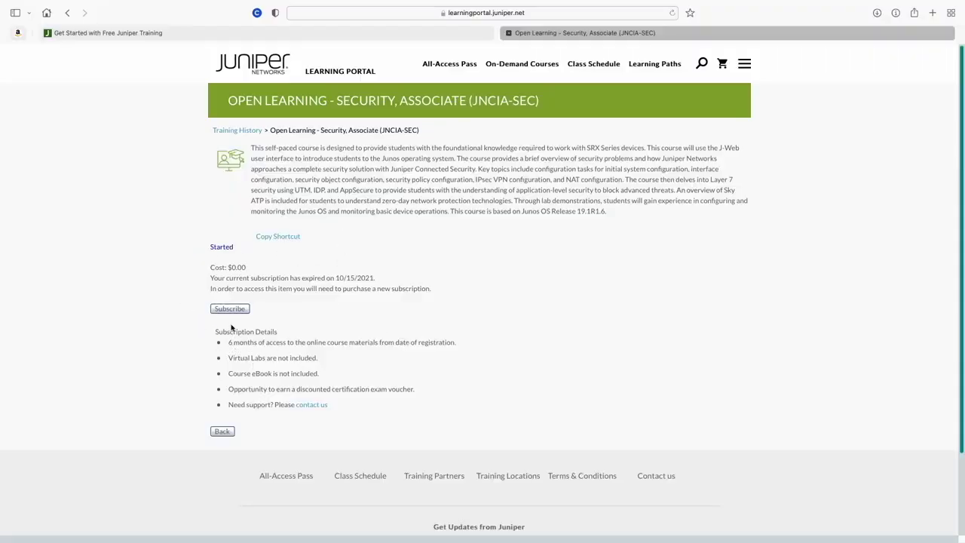
{"action": "right_click", "coordinate": [187, 278]}
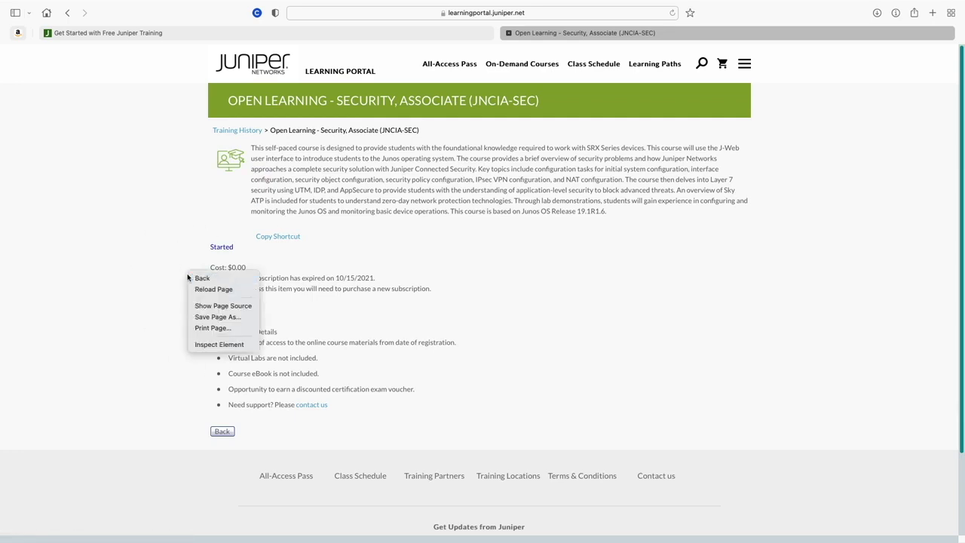
{"action": "left_click", "coordinate": [150, 276]}
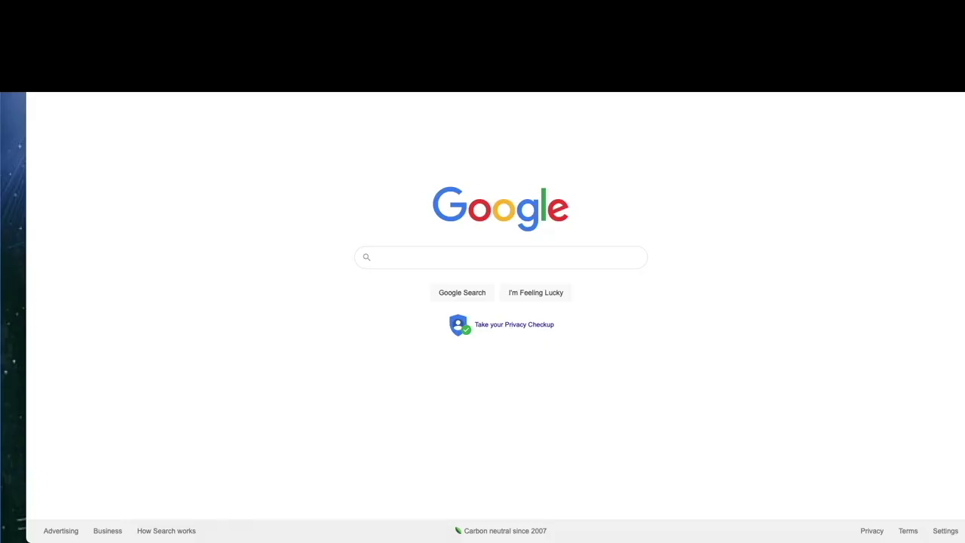
Search Google for 'juniper vlabs' and open the Juniper vLabs result.
{"action": "left_click", "coordinate": [434, 261]}
{"action": "type", "text": "jun"}
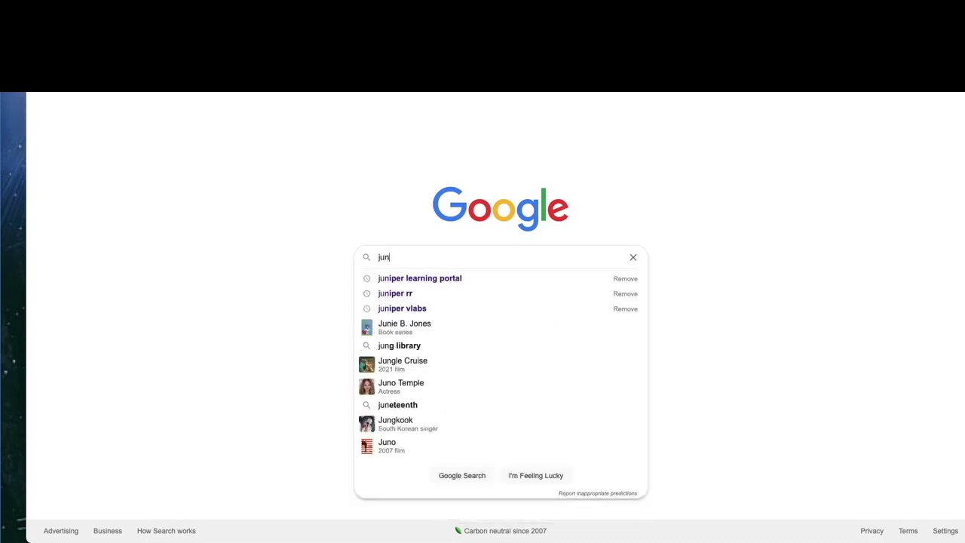
{"action": "type", "text": "iper"}
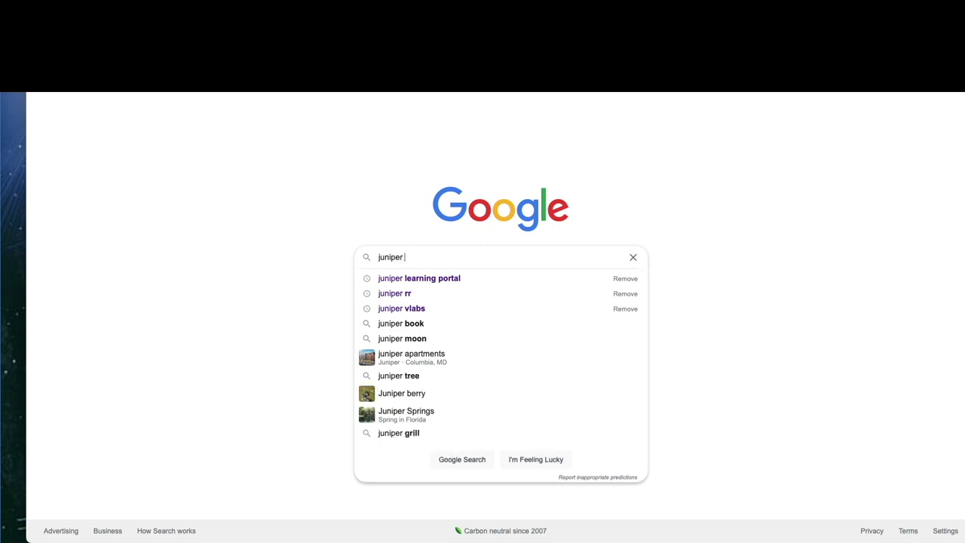
{"action": "type", "text": " vla"}
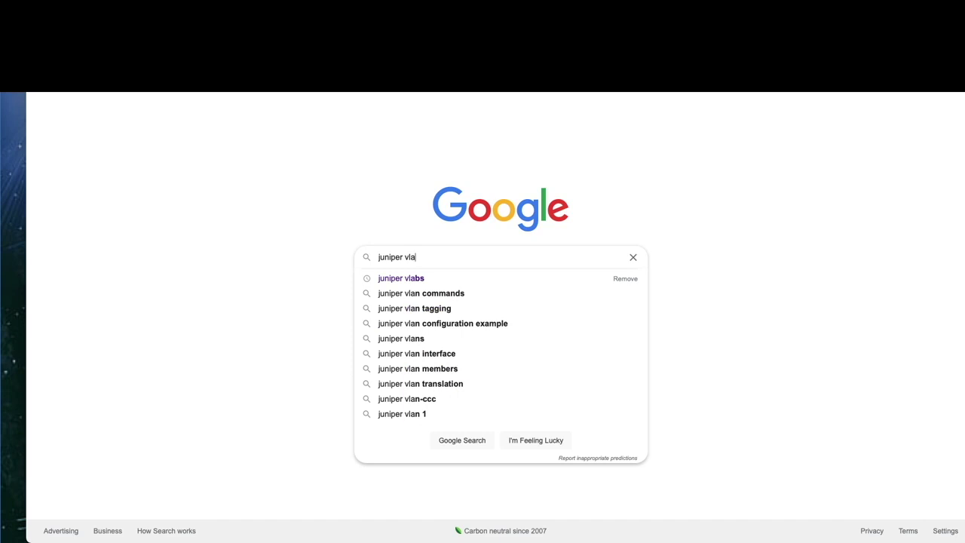
{"action": "key", "text": "Down"}
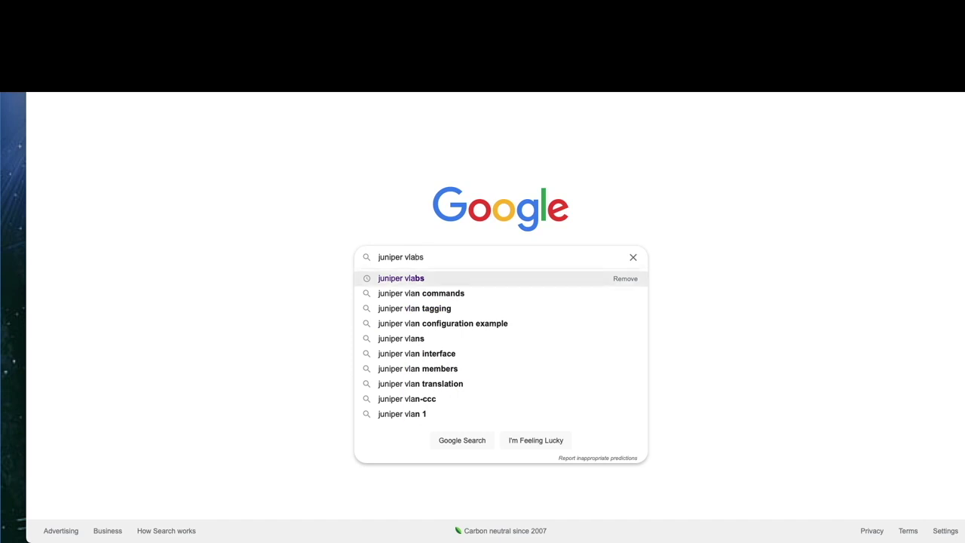
{"action": "key", "text": "Return"}
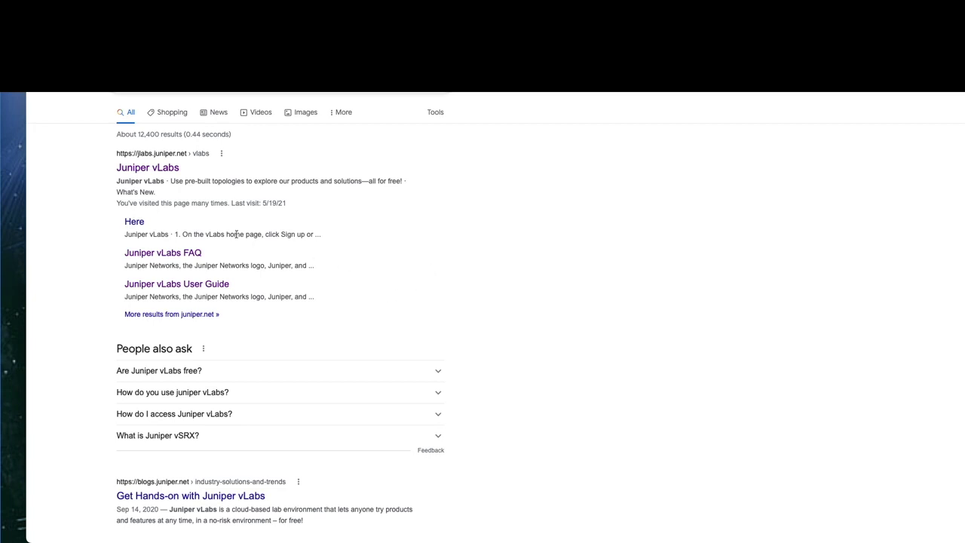
{"action": "left_click", "coordinate": [160, 169]}
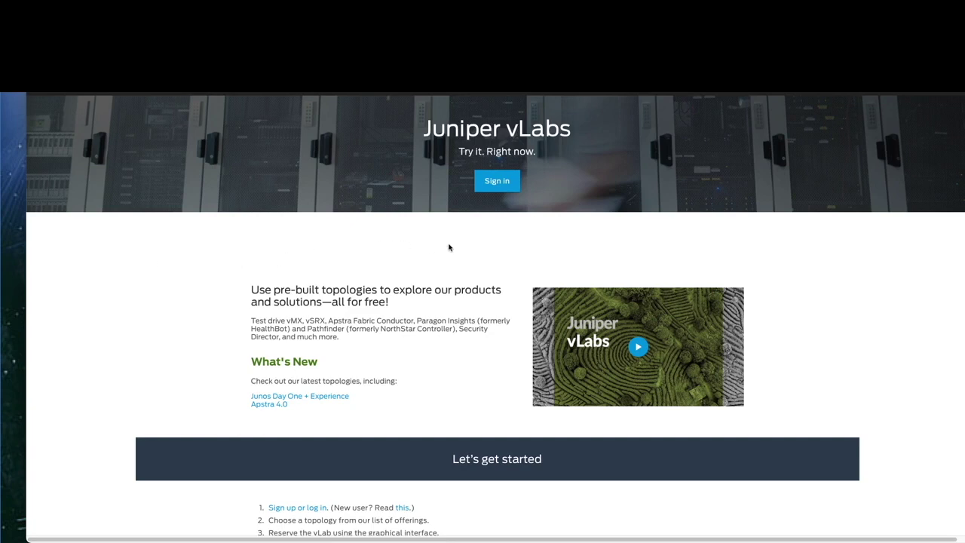
View the new-user registration form, then return and sign in to vLabs with account credentials.
{"action": "left_click", "coordinate": [486, 190]}
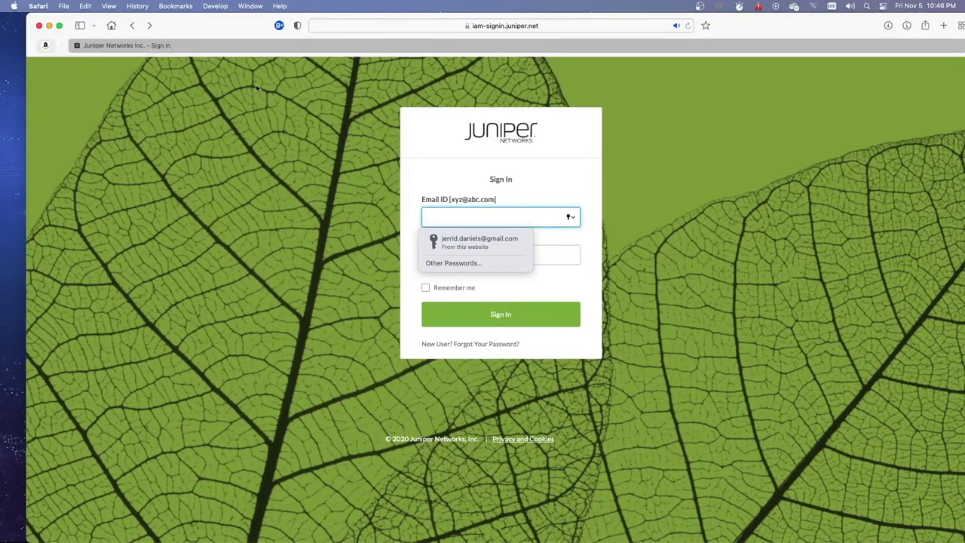
{"action": "left_click", "coordinate": [432, 343]}
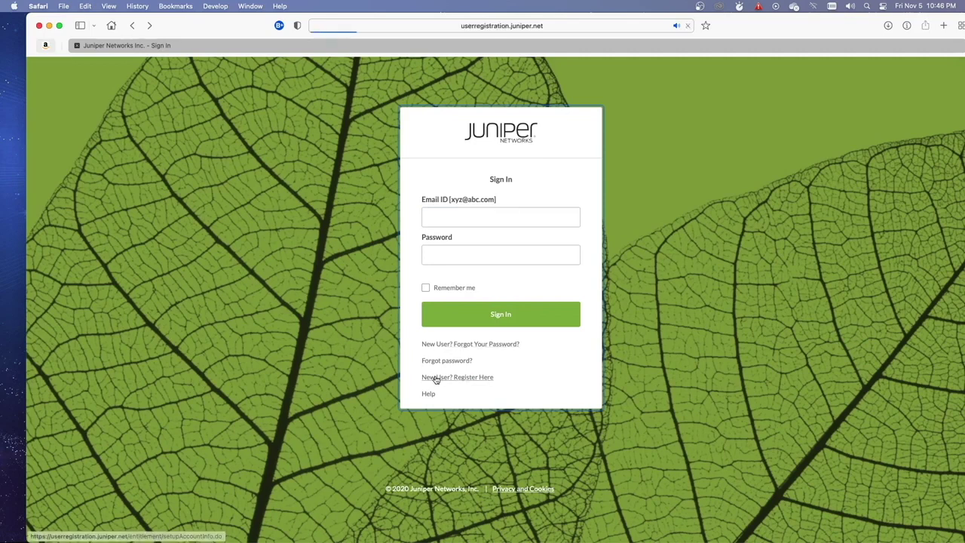
{"action": "left_click", "coordinate": [434, 379]}
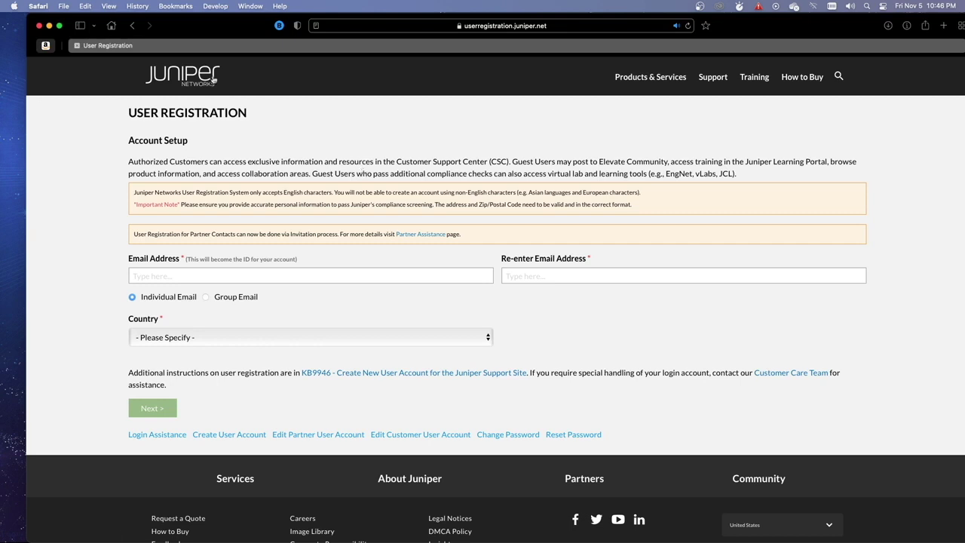
{"action": "left_click", "coordinate": [130, 31]}
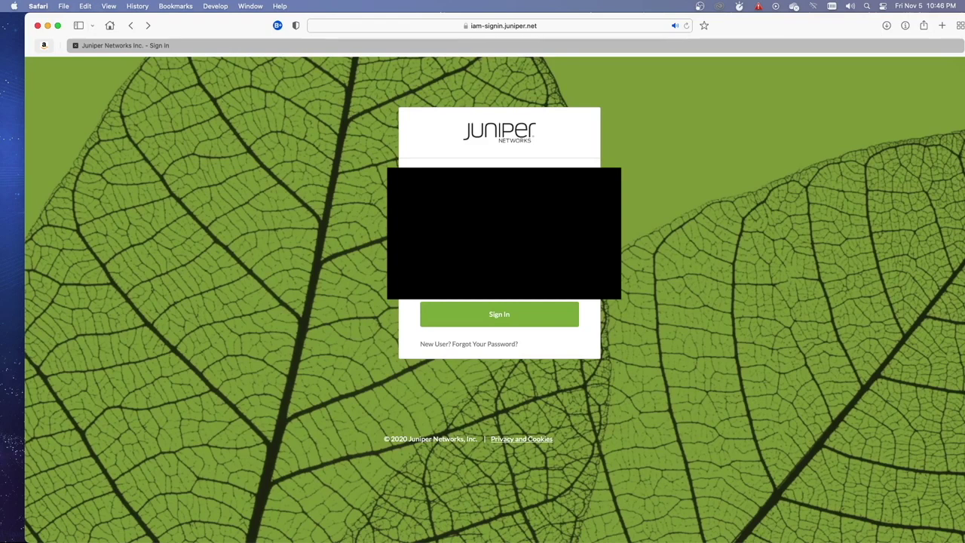
{"action": "left_click", "coordinate": [494, 316]}
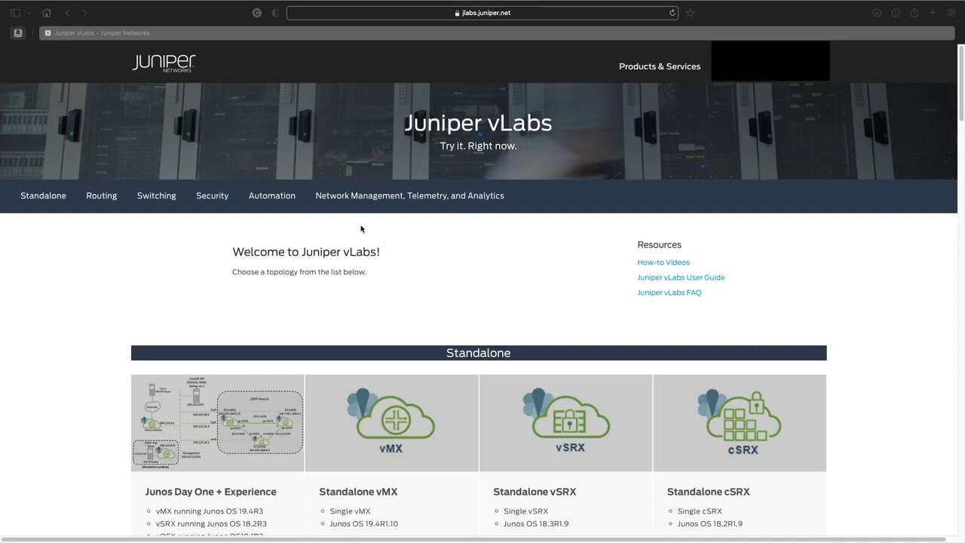
Scroll through the vLabs topology catalog to the Standalone vMX card.
{"action": "scroll", "coordinate": [240, 275], "scroll_direction": "down", "scroll_amount": 1}
{"action": "scroll", "coordinate": [240, 275], "scroll_direction": "down", "scroll_amount": 2}
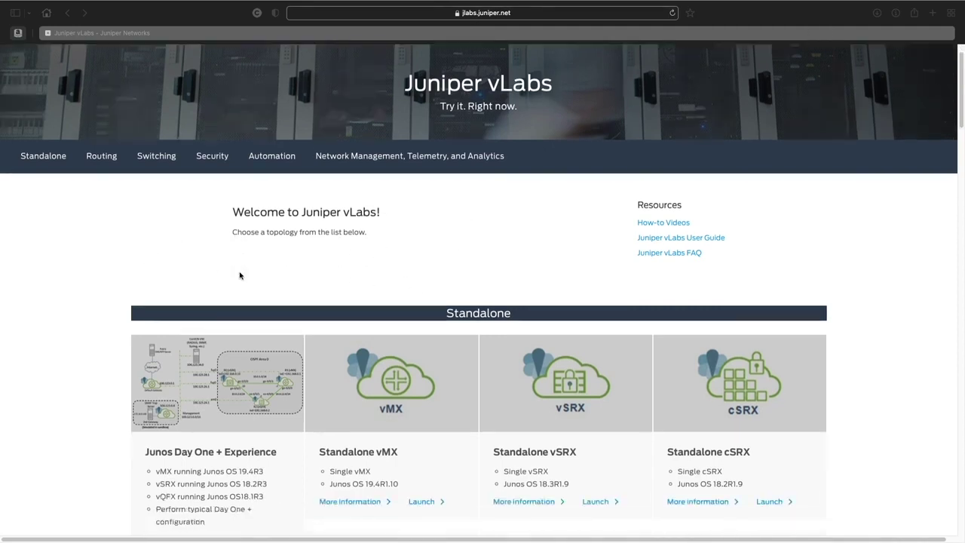
{"action": "scroll", "coordinate": [262, 272], "scroll_direction": "down", "scroll_amount": 5}
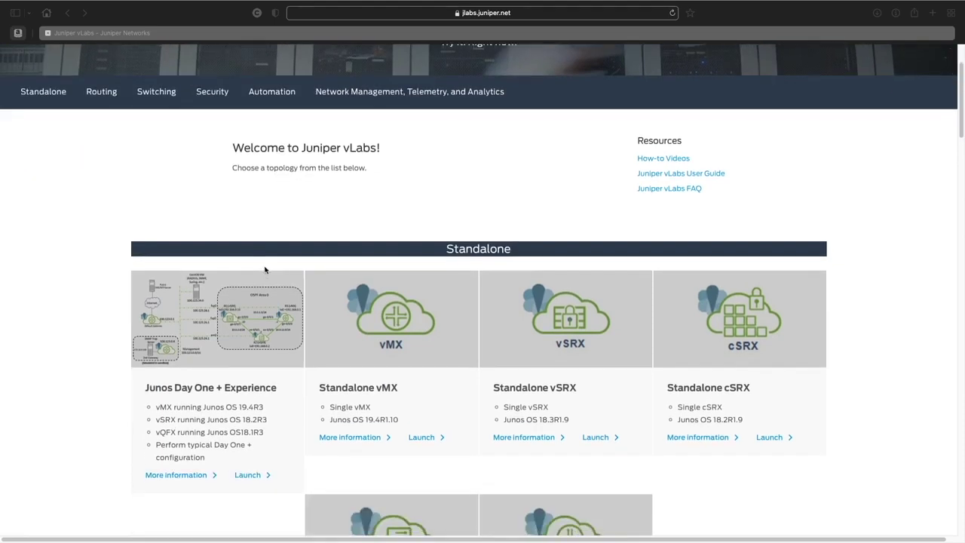
{"action": "scroll", "coordinate": [264, 272], "scroll_direction": "down", "scroll_amount": 3}
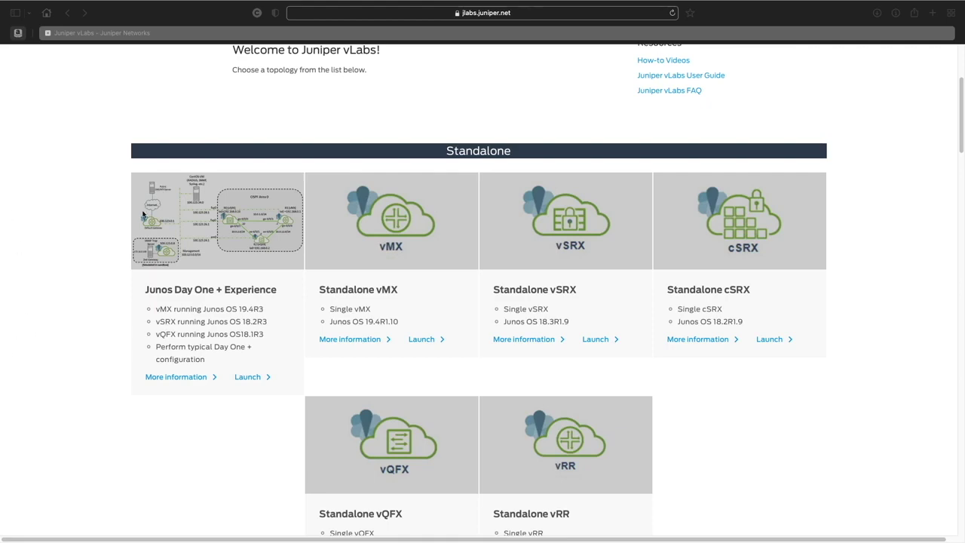
{"action": "scroll", "coordinate": [141, 226], "scroll_direction": "down", "scroll_amount": 10}
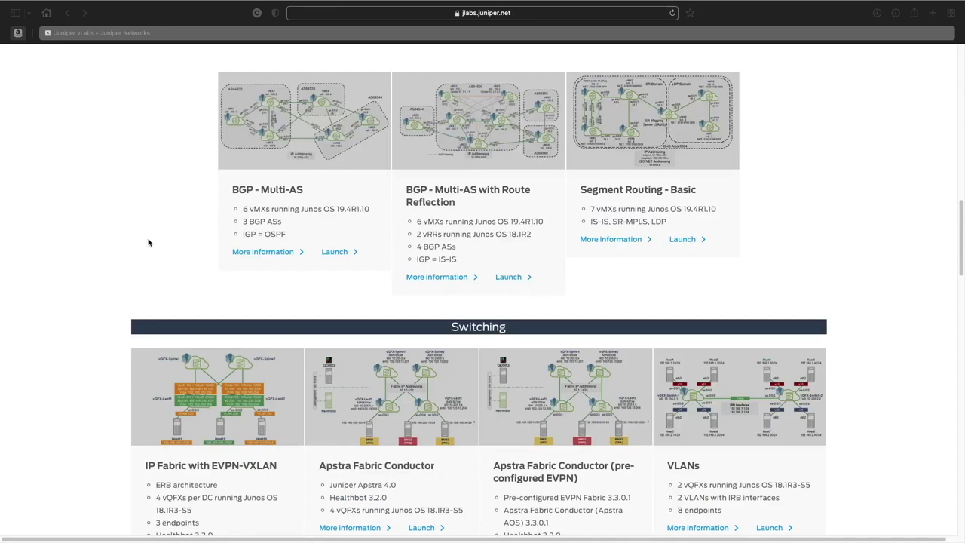
{"action": "scroll", "coordinate": [148, 240], "scroll_direction": "up", "scroll_amount": 10}
{"action": "scroll", "coordinate": [202, 241], "scroll_direction": "up", "scroll_amount": 3}
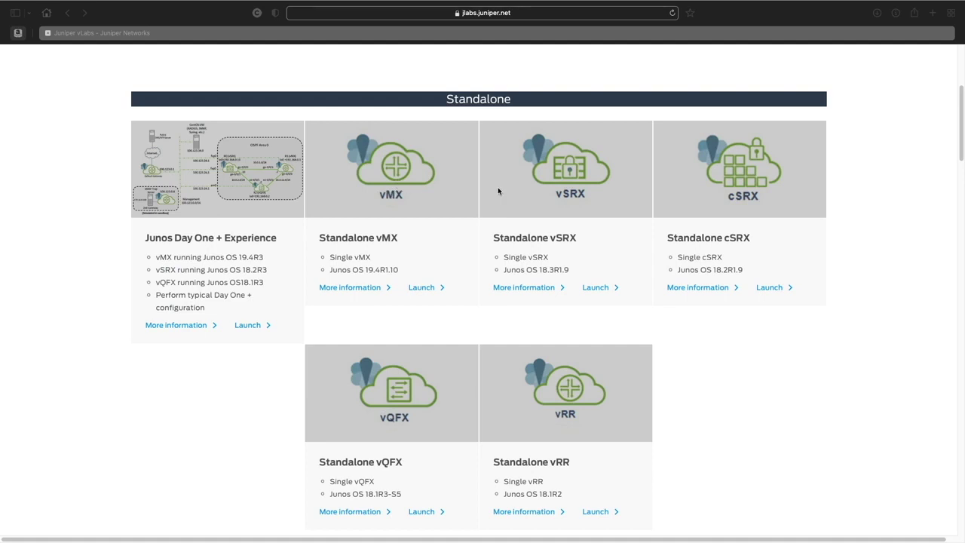
{"action": "scroll", "coordinate": [400, 162], "scroll_direction": "down", "scroll_amount": 7}
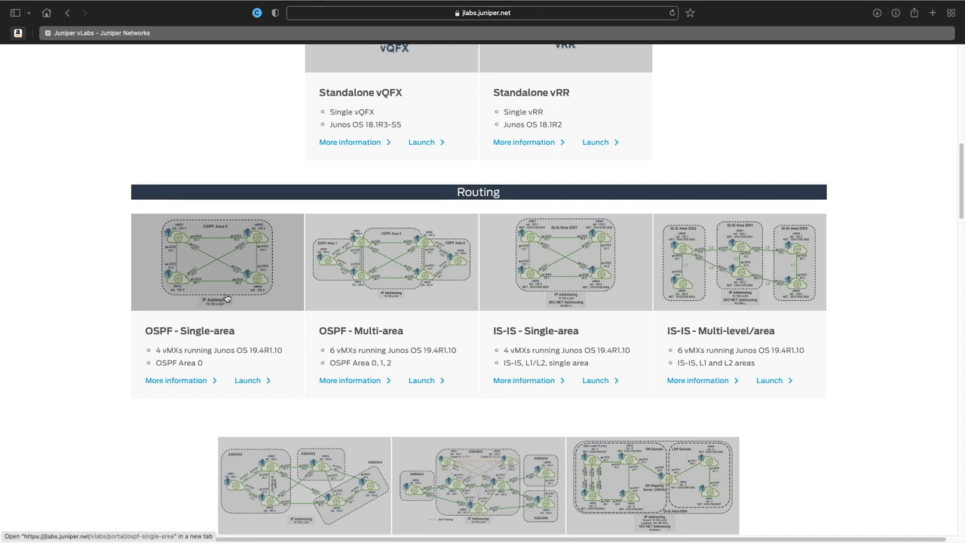
{"action": "scroll", "coordinate": [232, 293], "scroll_direction": "down", "scroll_amount": 5}
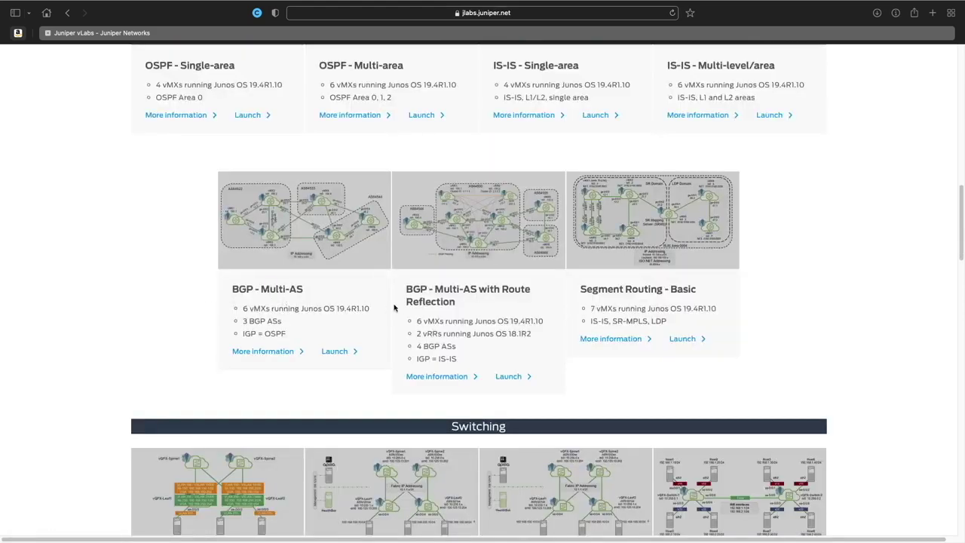
{"action": "scroll", "coordinate": [236, 320], "scroll_direction": "down", "scroll_amount": 5}
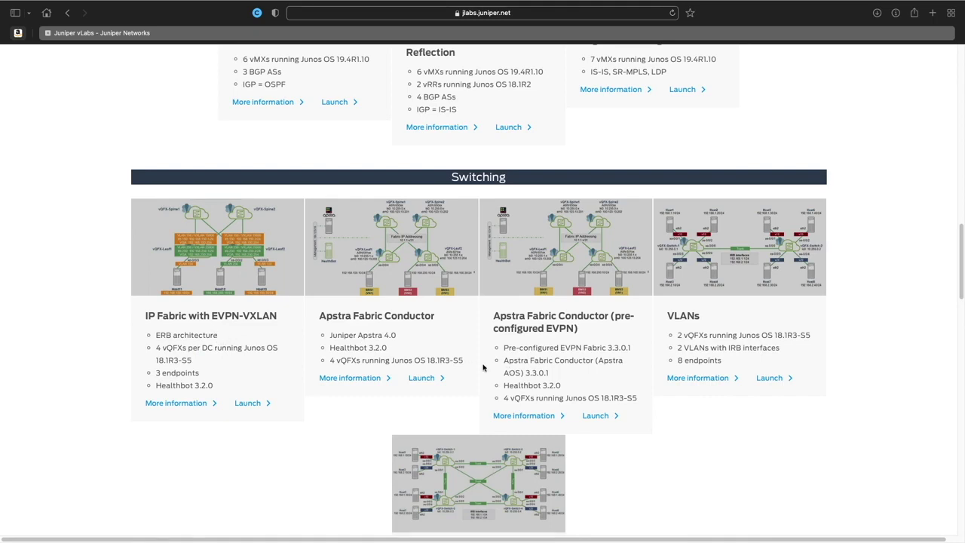
{"action": "scroll", "coordinate": [483, 367], "scroll_direction": "down", "scroll_amount": 5}
{"action": "scroll", "coordinate": [306, 341], "scroll_direction": "down", "scroll_amount": 3}
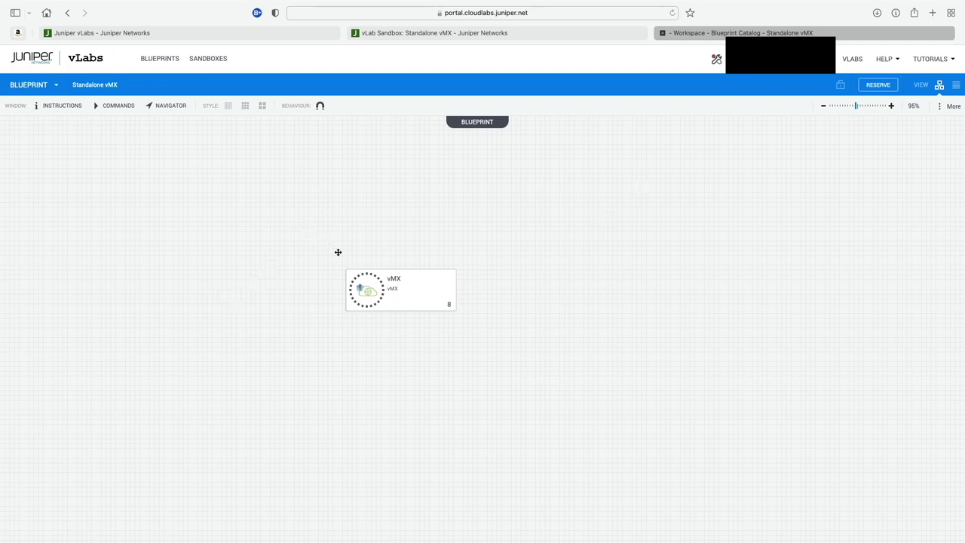
Check the vMX node's action ring, then show the Standalone vMX sandbox instructions.
{"action": "left_click", "coordinate": [356, 277]}
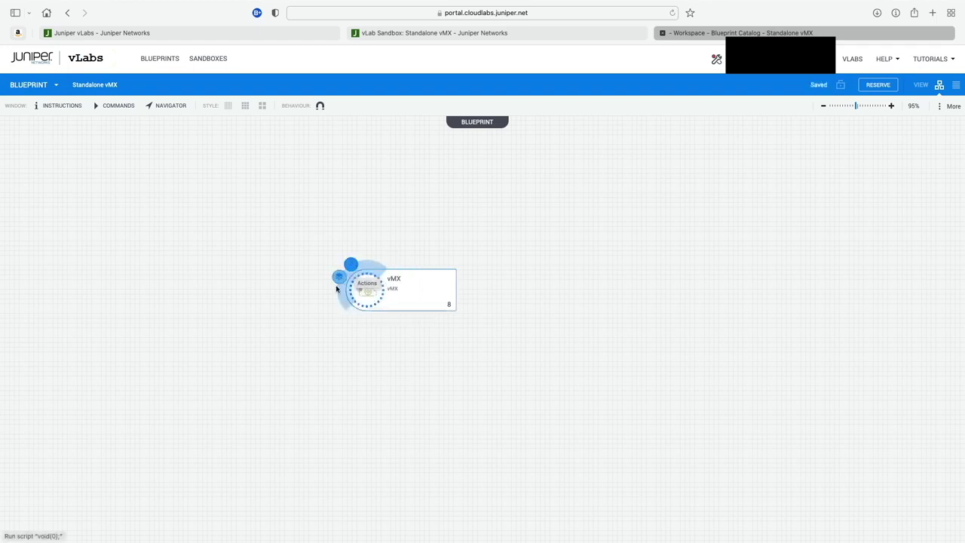
{"action": "left_click", "coordinate": [351, 265]}
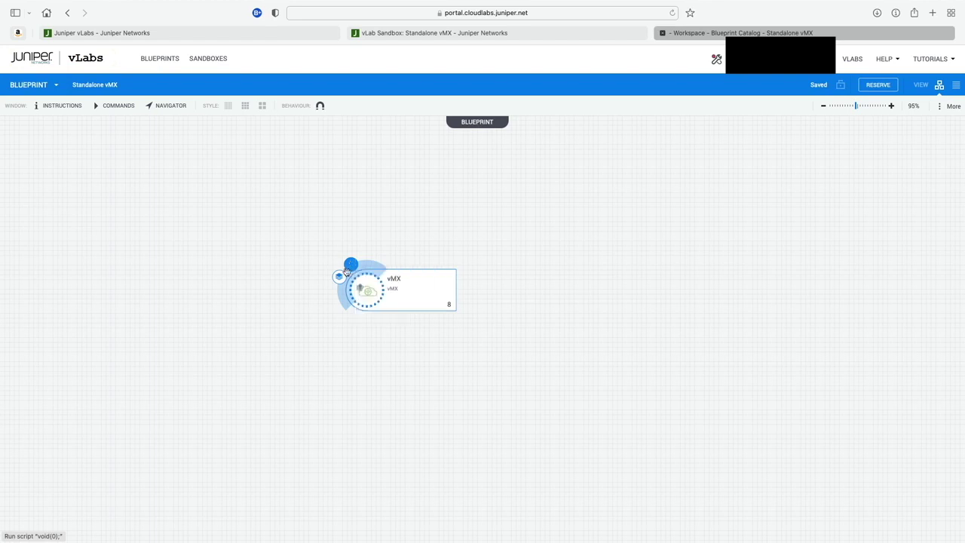
{"action": "left_click", "coordinate": [351, 266]}
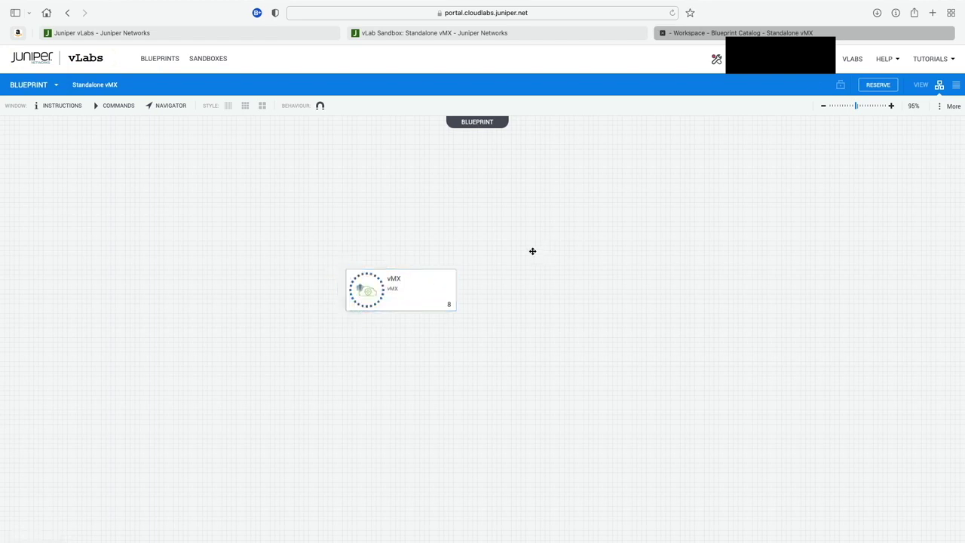
{"action": "left_click", "coordinate": [65, 111]}
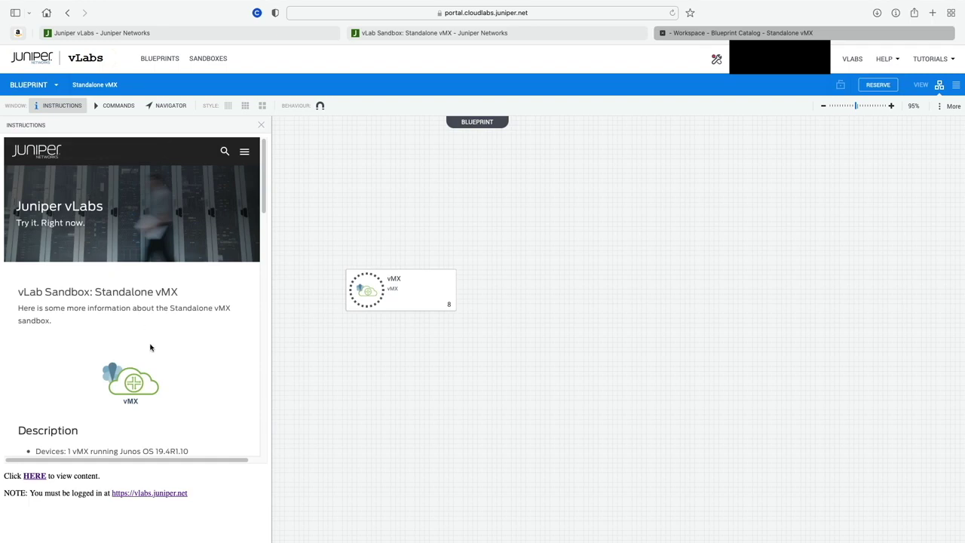
Scroll through the sandbox instructions, then display the Blueprint Commands list.
{"action": "scroll", "coordinate": [151, 344], "scroll_direction": "down", "scroll_amount": 3}
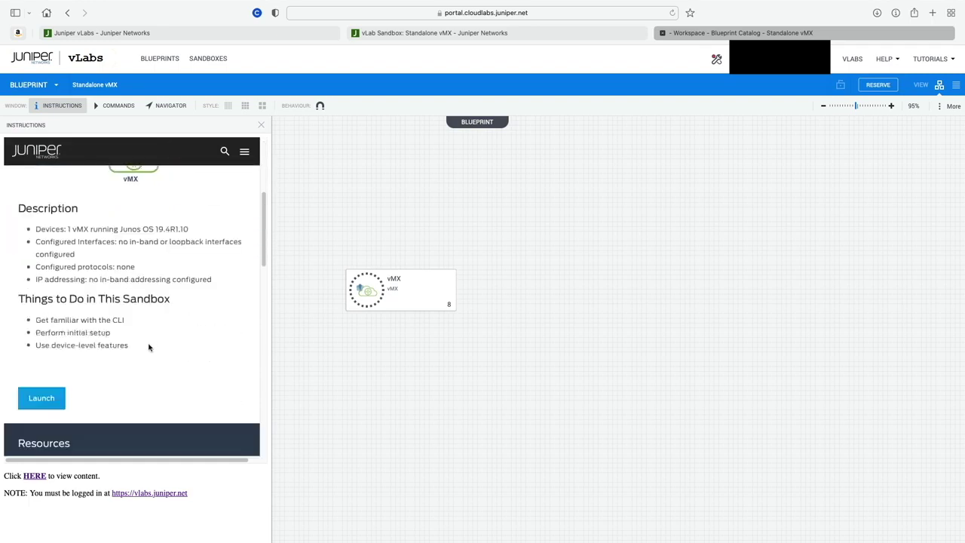
{"action": "scroll", "coordinate": [148, 347], "scroll_direction": "down", "scroll_amount": 10}
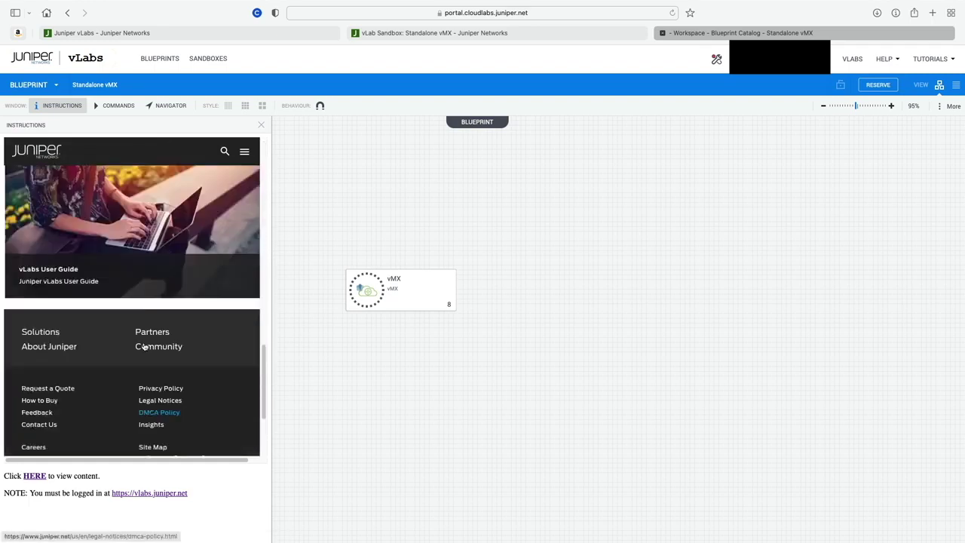
{"action": "scroll", "coordinate": [145, 346], "scroll_direction": "up", "scroll_amount": 15}
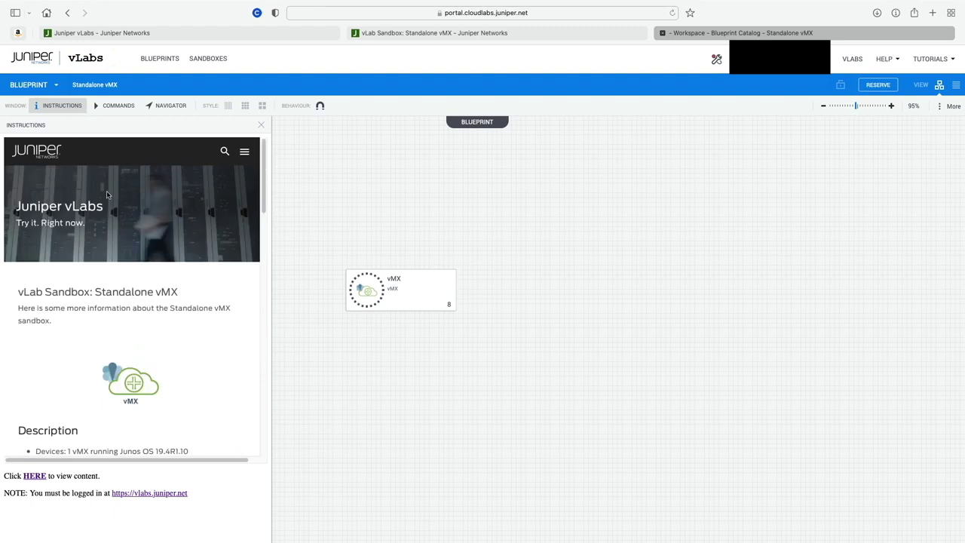
{"action": "left_click", "coordinate": [113, 105]}
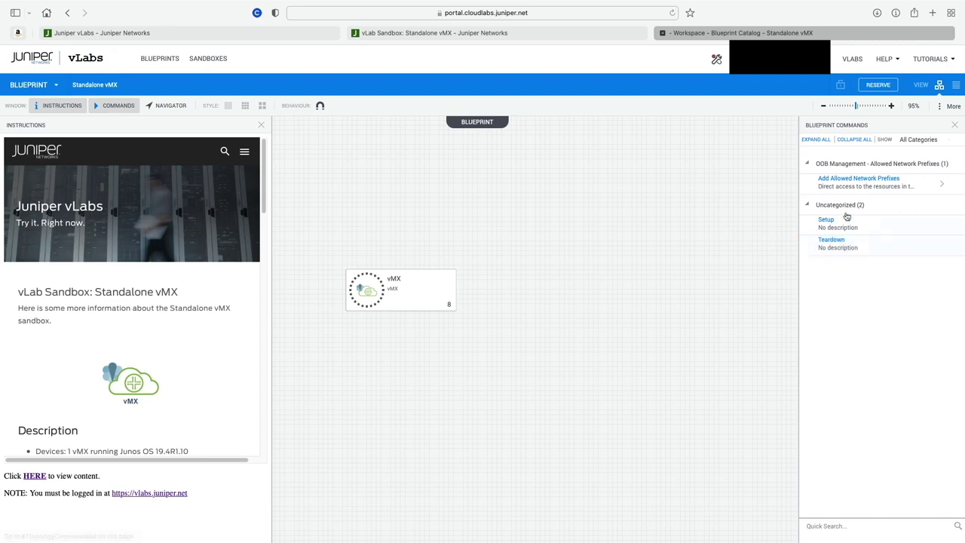
Close the Commands and Instructions windows, toggle the navigator mini-map, and adjust canvas zoom.
{"action": "left_click", "coordinate": [102, 106]}
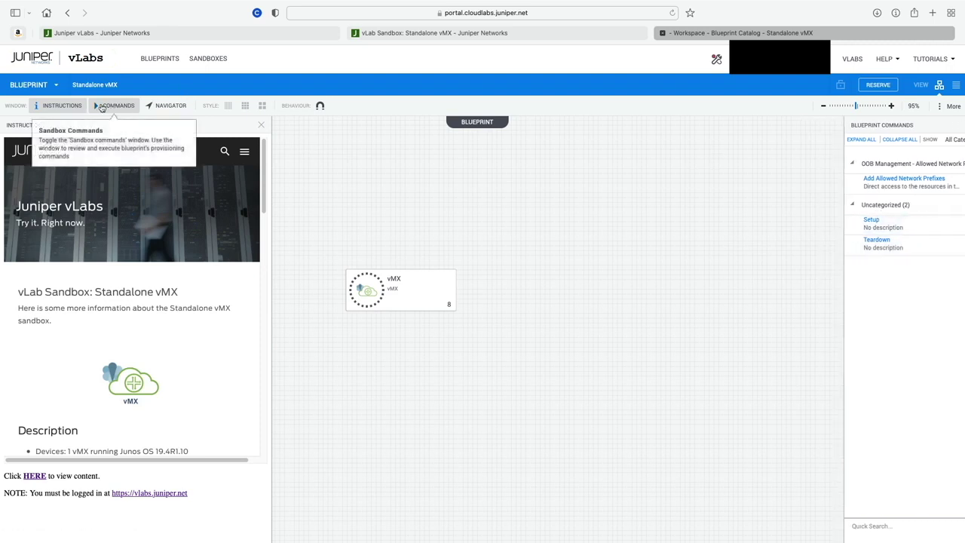
{"action": "left_click", "coordinate": [56, 105]}
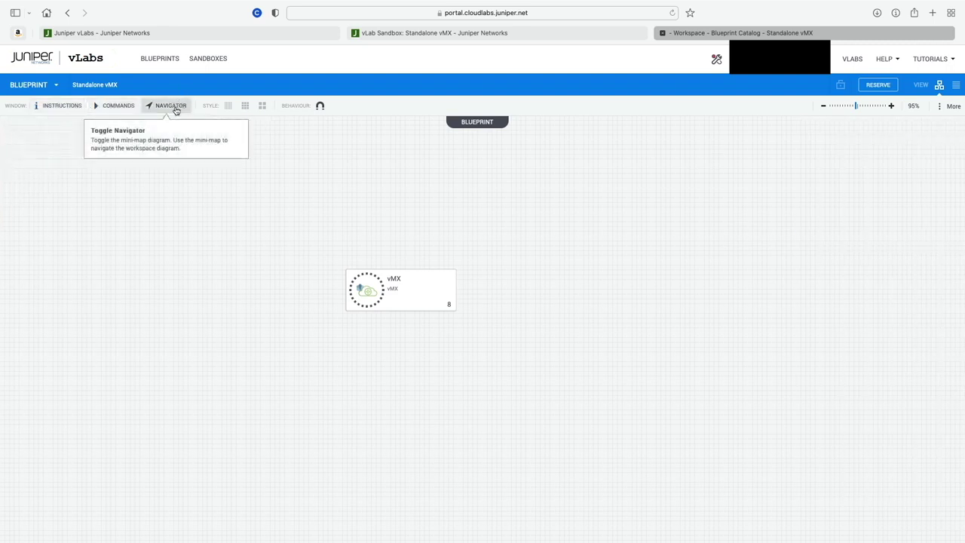
{"action": "left_click", "coordinate": [173, 108]}
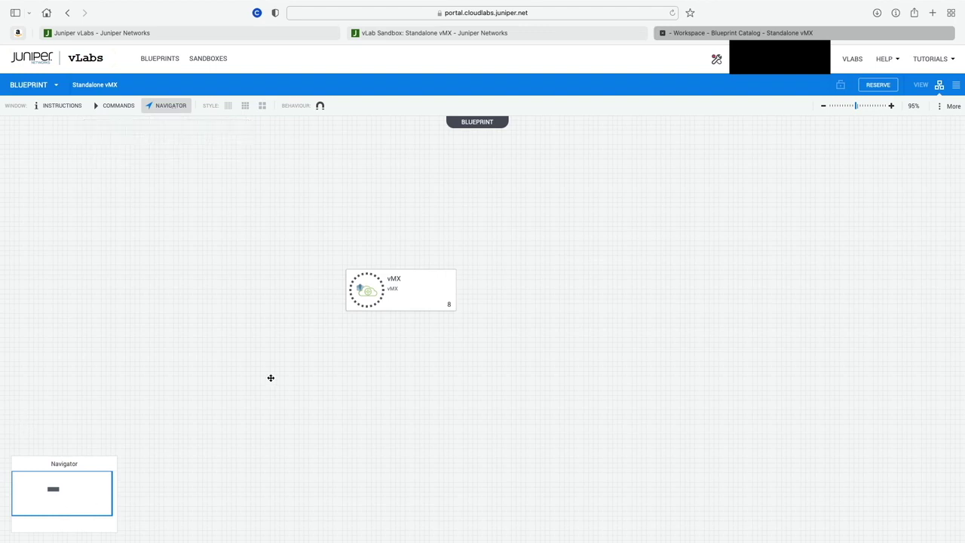
{"action": "mouse_move", "coordinate": [376, 308]}
{"action": "left_click", "coordinate": [154, 112]}
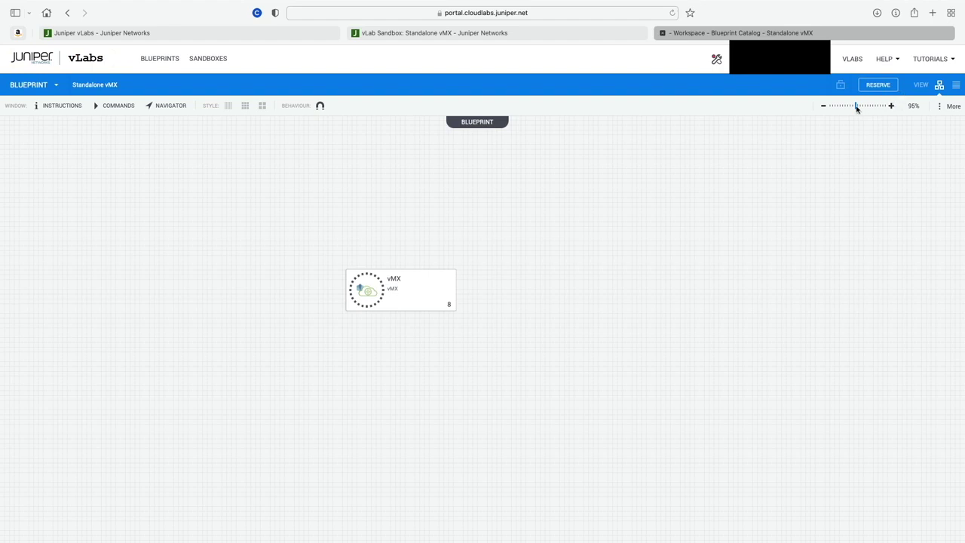
{"action": "mouse_move", "coordinate": [855, 106]}
{"action": "left_mouse_down"}
{"action": "mouse_move", "coordinate": [868, 105]}
{"action": "mouse_move", "coordinate": [844, 111]}
{"action": "mouse_move", "coordinate": [857, 110]}
{"action": "left_mouse_up"}
Select the vMX node and bring up the Reserve dialog with its 3-hour schedule.
{"action": "left_click", "coordinate": [375, 269]}
{"action": "left_click", "coordinate": [877, 88]}
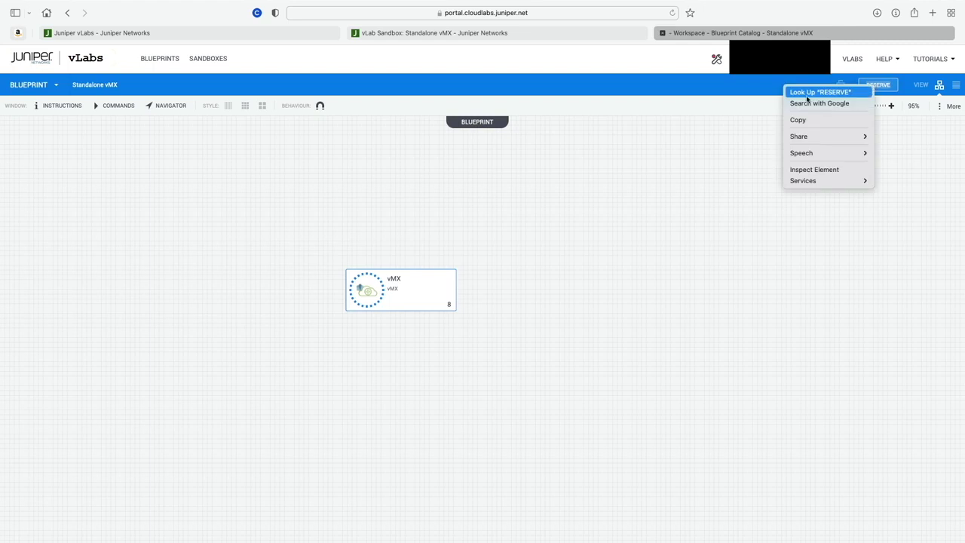
{"action": "left_click", "coordinate": [879, 84]}
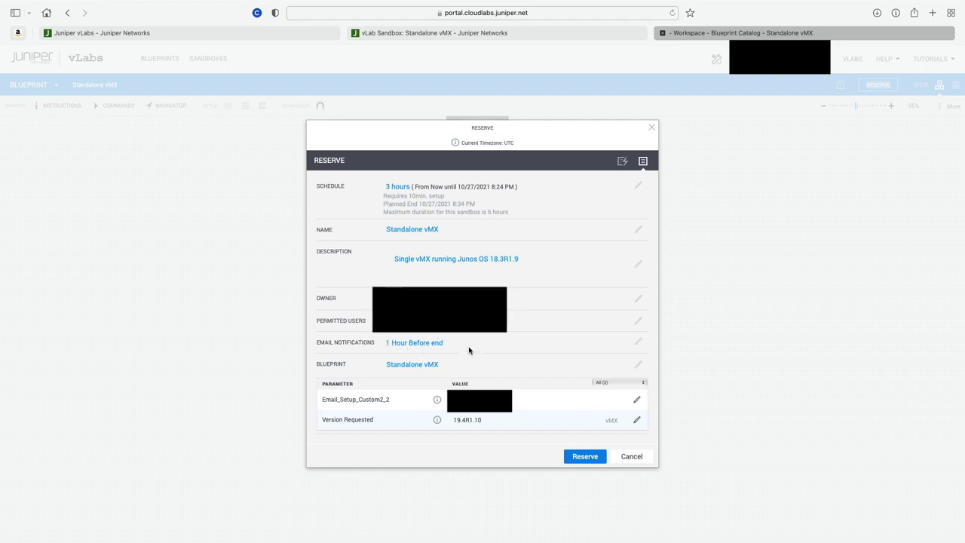
Review the email notification settings, then submit the 3-hour Standalone vMX sandbox reservation.
{"action": "left_click", "coordinate": [638, 343]}
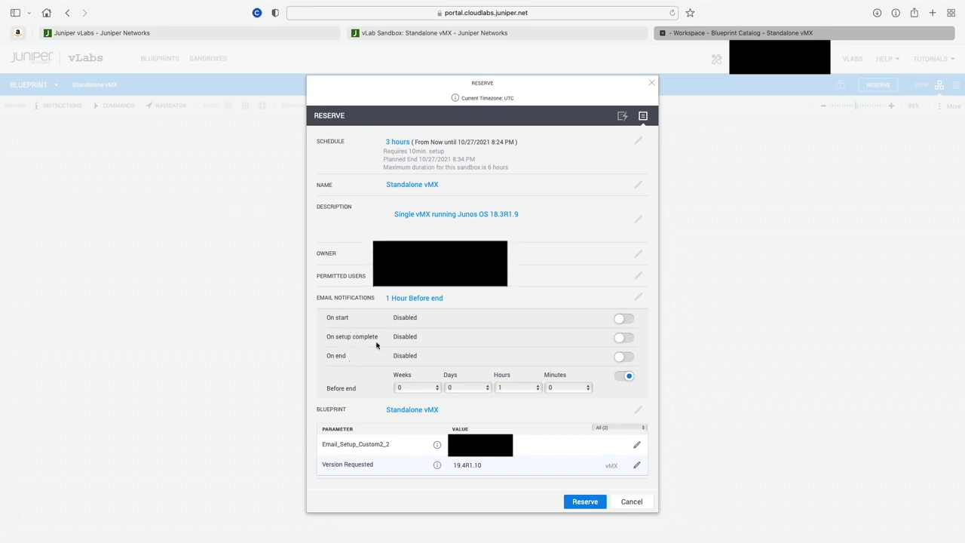
{"action": "right_click", "coordinate": [637, 300]}
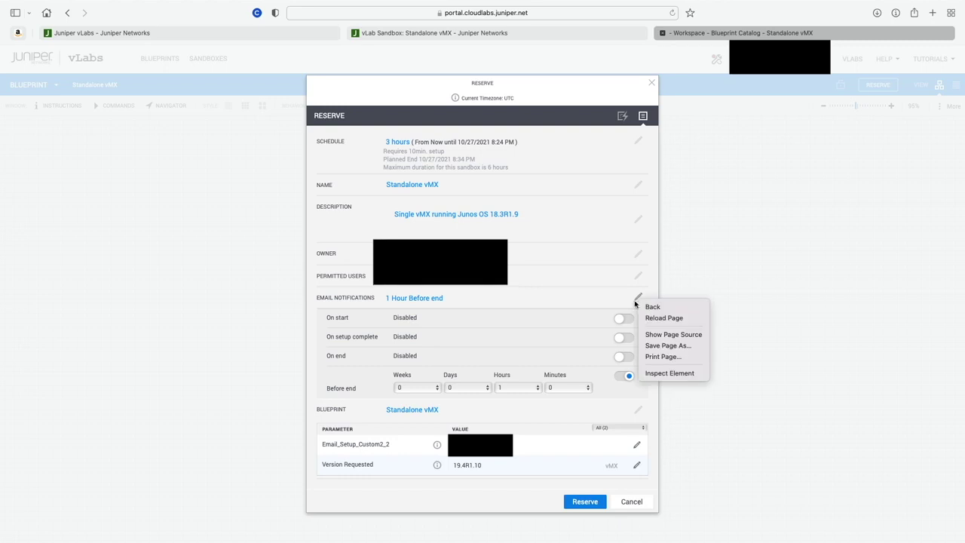
{"action": "left_click", "coordinate": [637, 300]}
{"action": "left_click", "coordinate": [638, 300]}
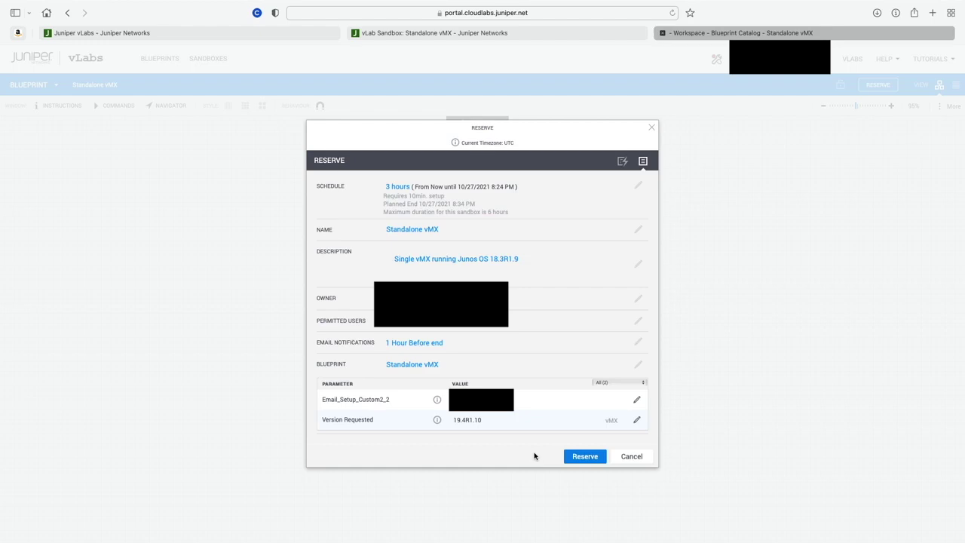
{"action": "left_click", "coordinate": [585, 456]}
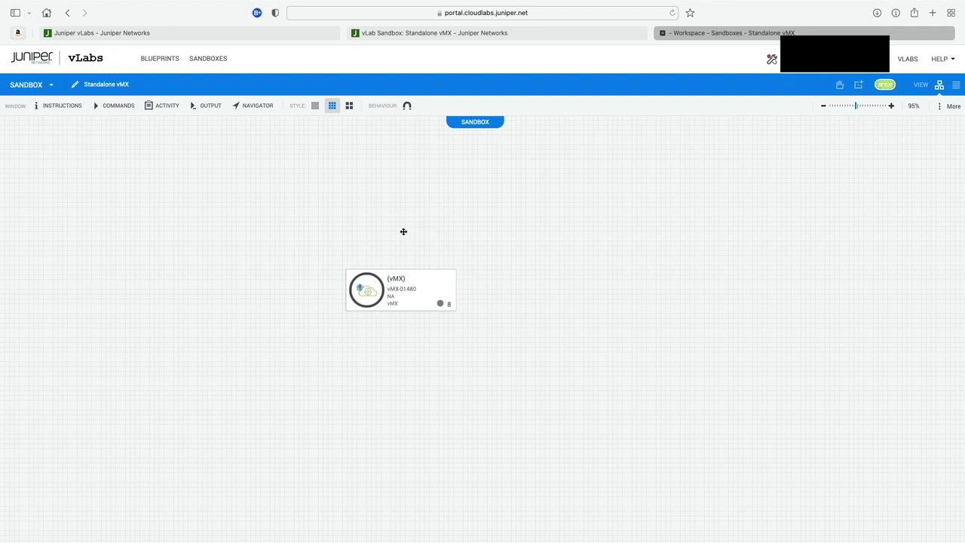
Explore the vMX node's More Options access list and its Commands panel.
{"action": "mouse_move", "coordinate": [362, 298]}
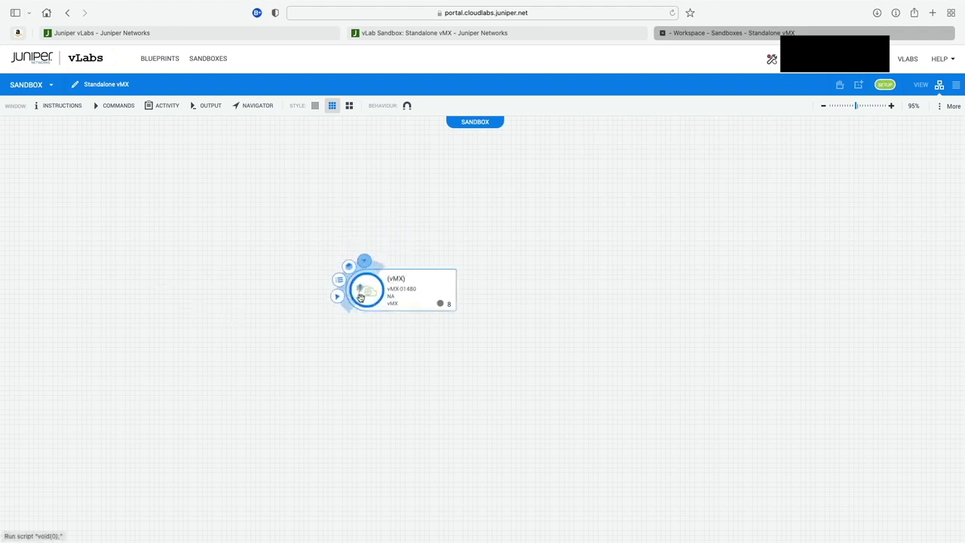
{"action": "left_click", "coordinate": [366, 263]}
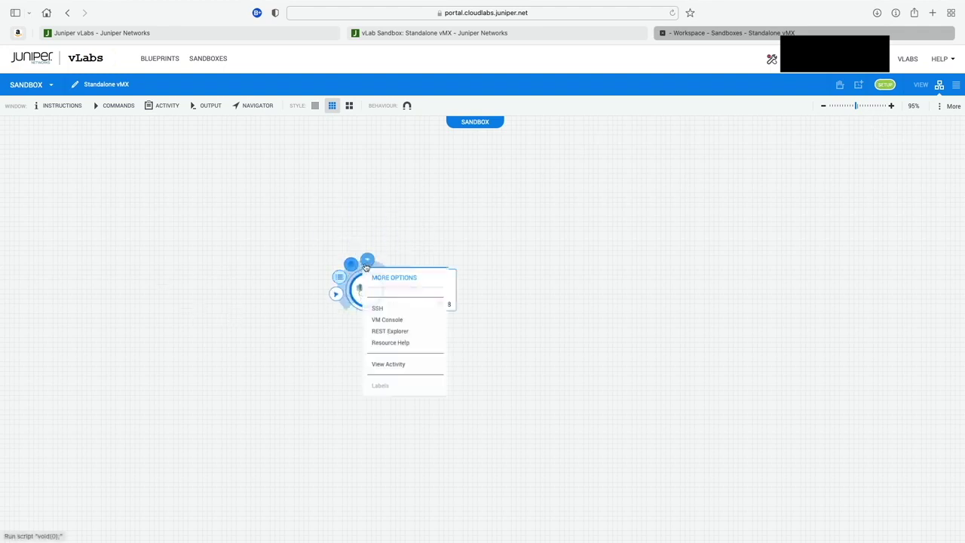
{"action": "left_click", "coordinate": [366, 264]}
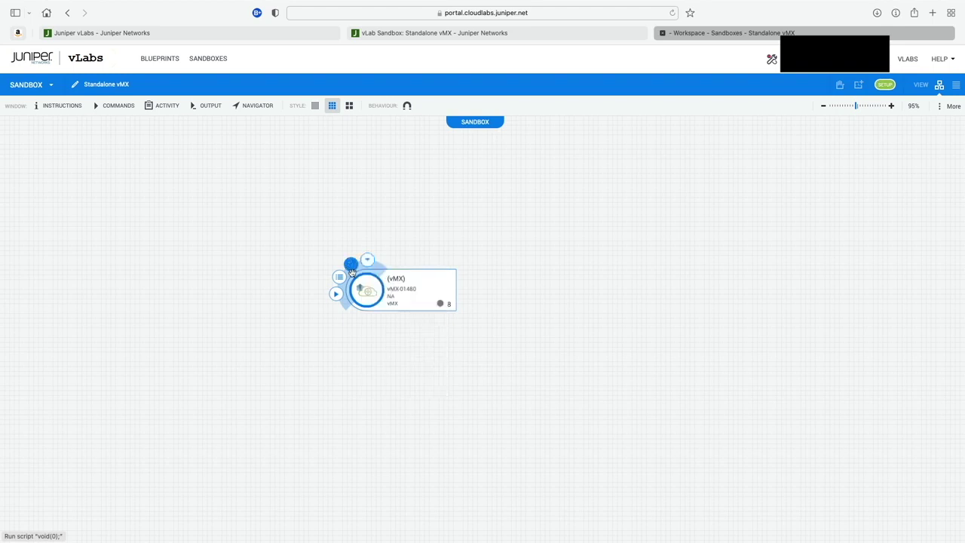
{"action": "left_click", "coordinate": [367, 261]}
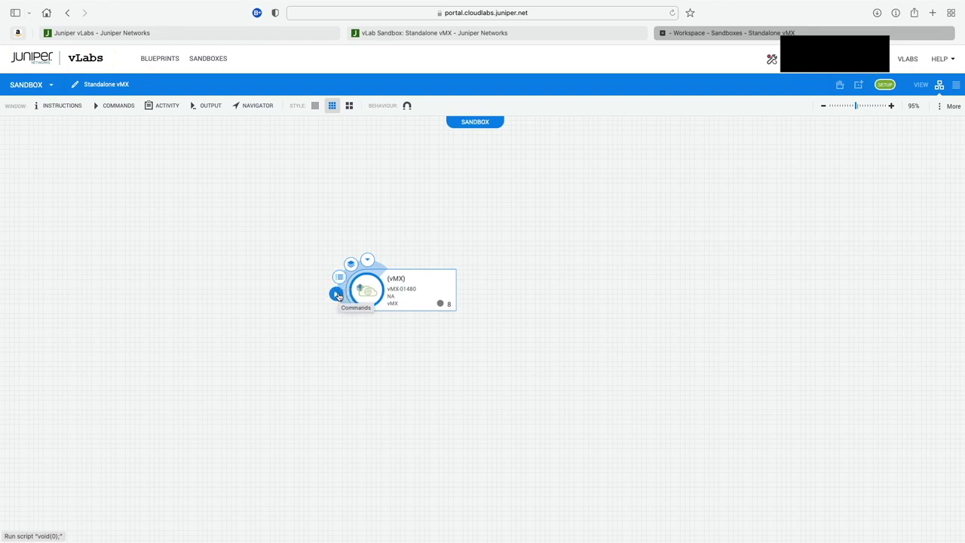
{"action": "left_click", "coordinate": [337, 295]}
{"action": "left_click", "coordinate": [339, 297]}
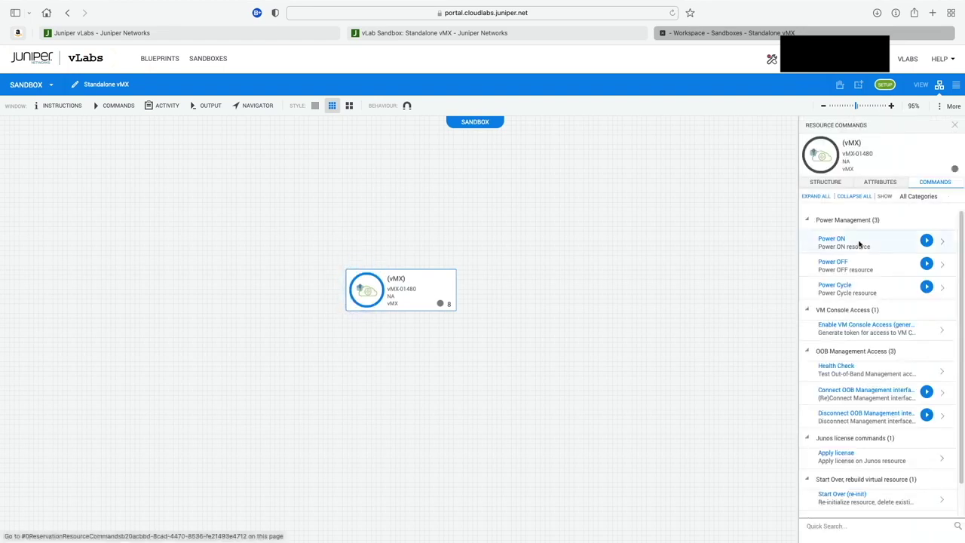
{"action": "right_click", "coordinate": [373, 299]}
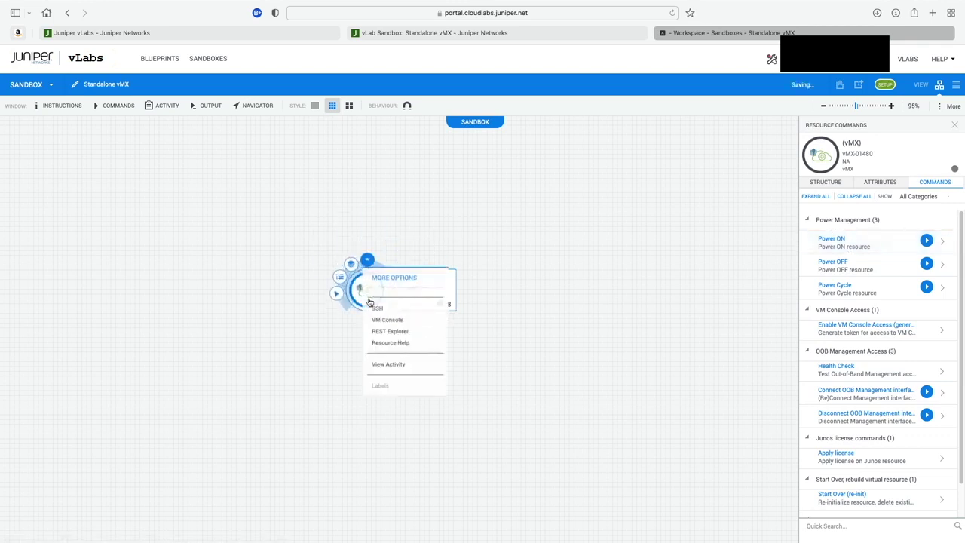
{"action": "left_click", "coordinate": [338, 287]}
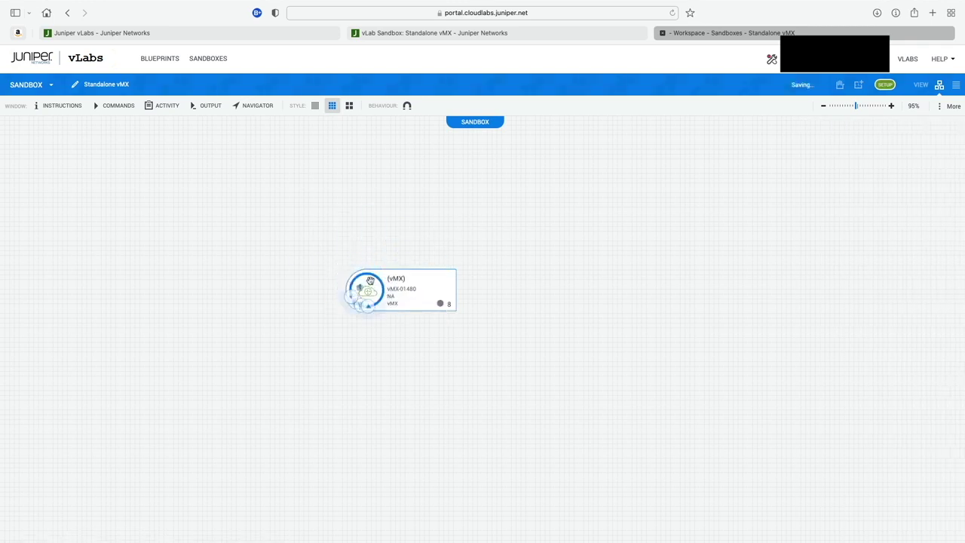
View the vMX node's details panel and its resource attributes, then close it.
{"action": "right_click", "coordinate": [349, 284]}
{"action": "left_click", "coordinate": [341, 280]}
{"action": "left_click", "coordinate": [338, 278]}
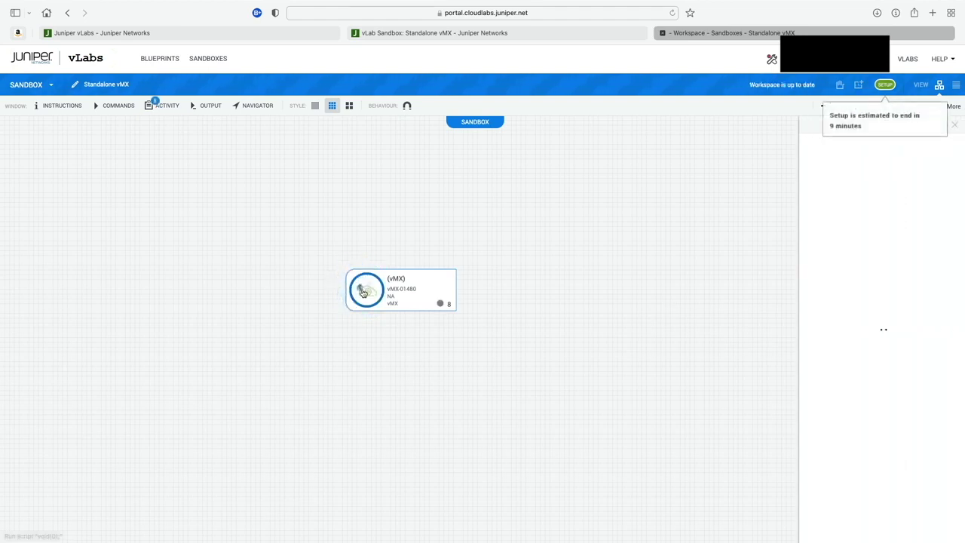
{"action": "left_click", "coordinate": [367, 294]}
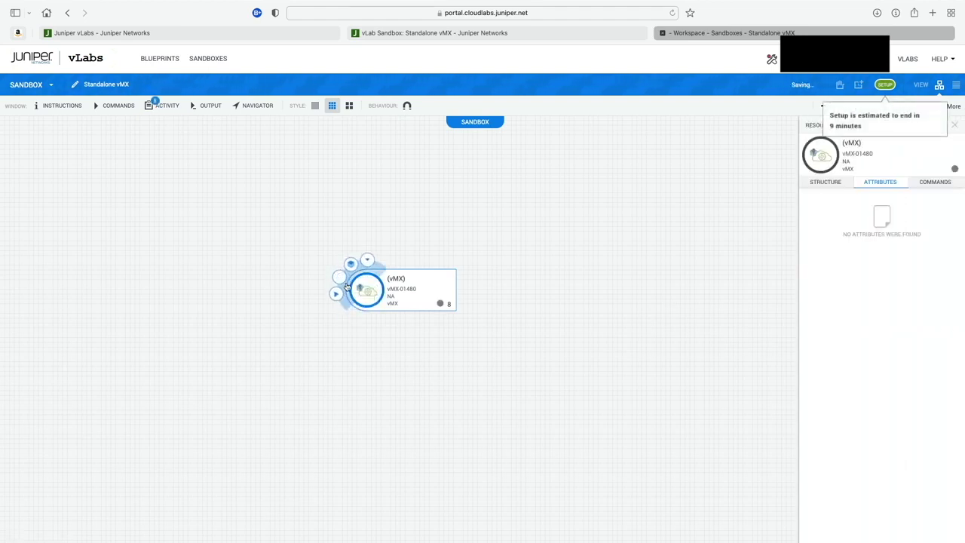
{"action": "left_click", "coordinate": [341, 277]}
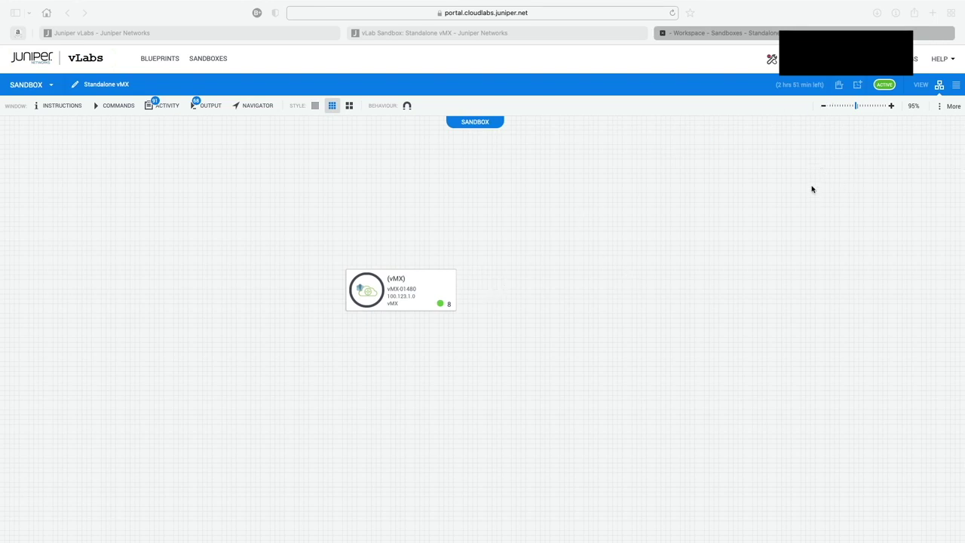
Choose SSH from the vMX node's More Options menu to open a Junos session.
{"action": "left_click", "coordinate": [859, 94]}
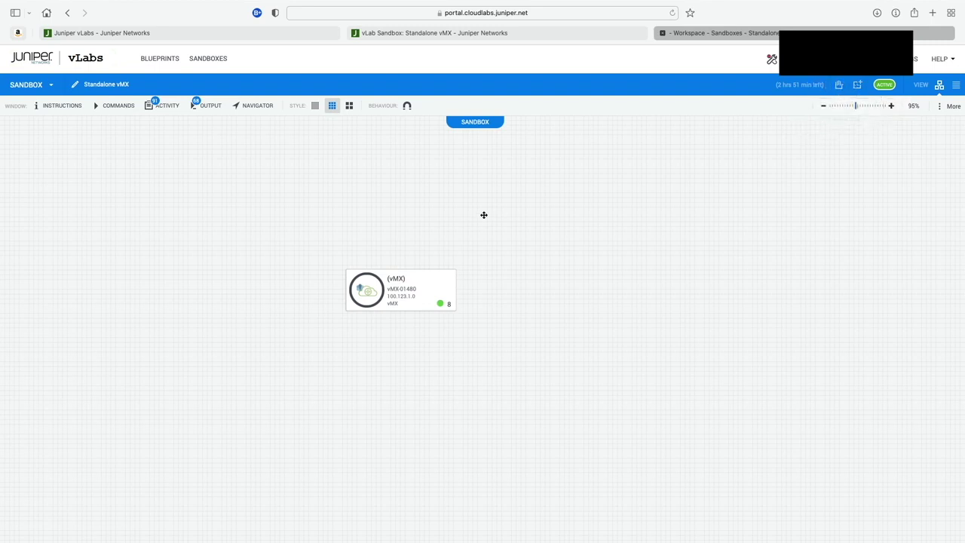
{"action": "left_click", "coordinate": [358, 292]}
{"action": "left_click", "coordinate": [360, 268]}
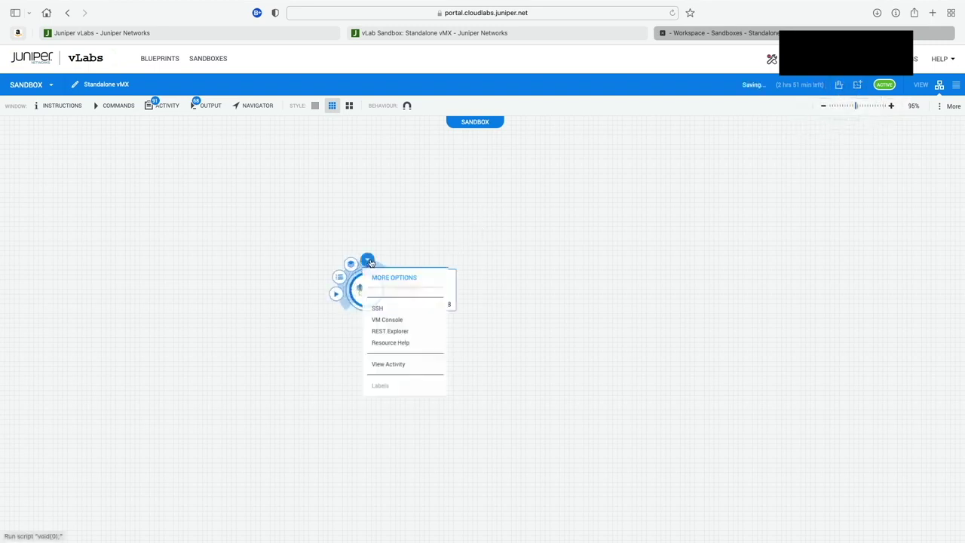
{"action": "left_click", "coordinate": [376, 308]}
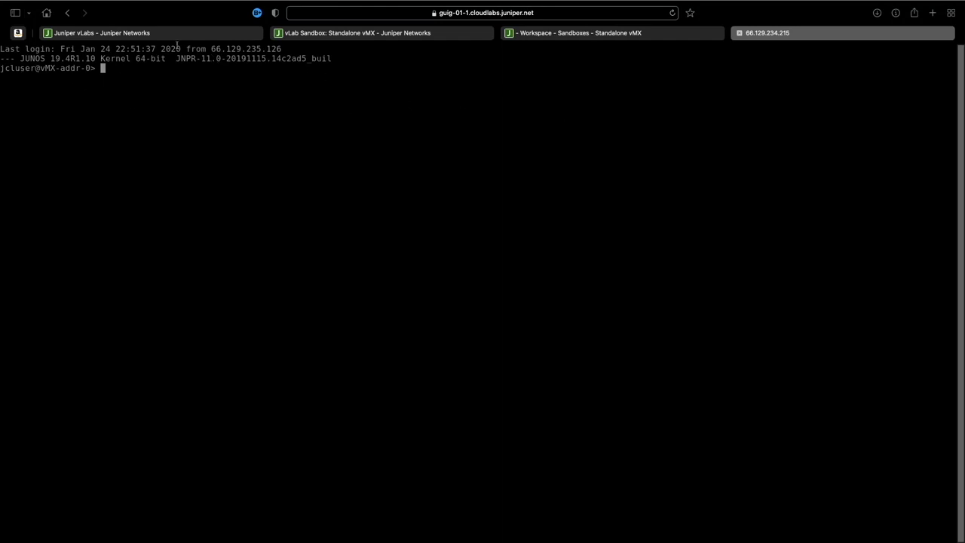
Exit Safari full screen and run 'edit' at the Junos prompt.
{"action": "mouse_move", "coordinate": [40, 3]}
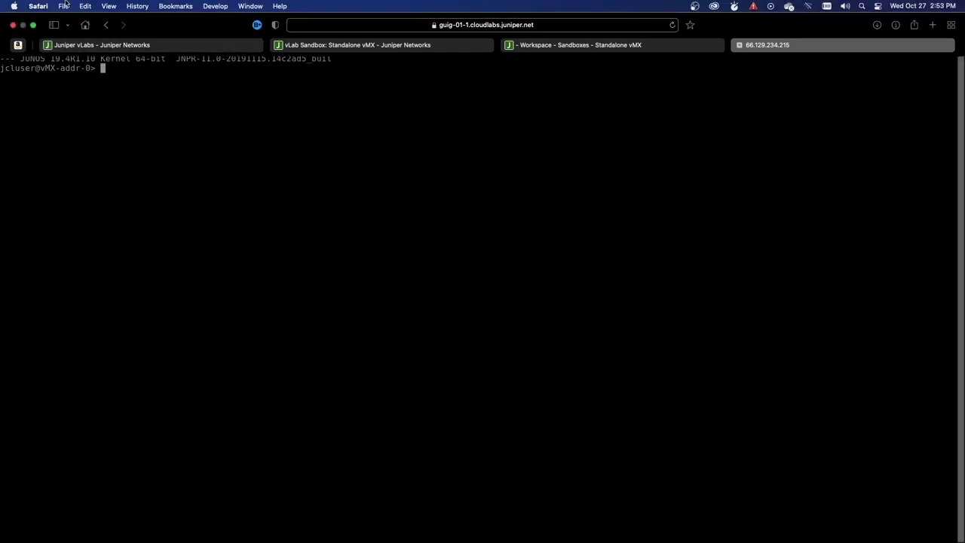
{"action": "left_click", "coordinate": [33, 25]}
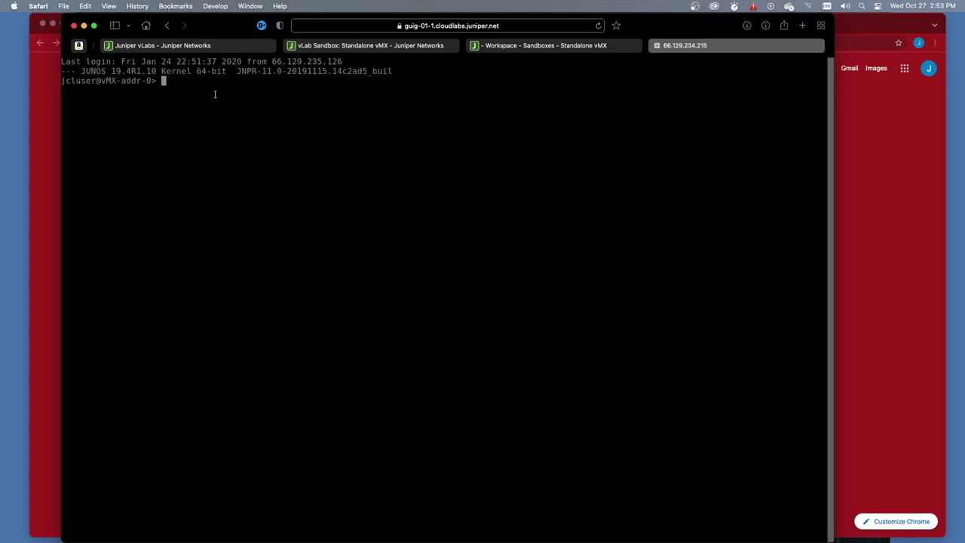
{"action": "type", "text": "edit"}
{"action": "key", "text": "Return"}
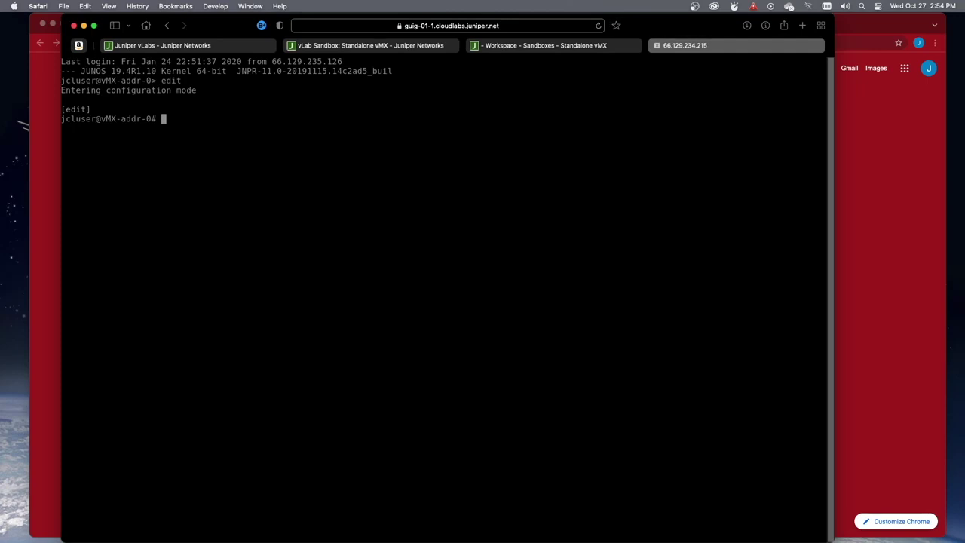
Run 'show interfaces' to display the fxp0 configuration at 100.123.1.0/16.
{"action": "type", "text": "cho"}
{"action": "key", "text": "Return"}
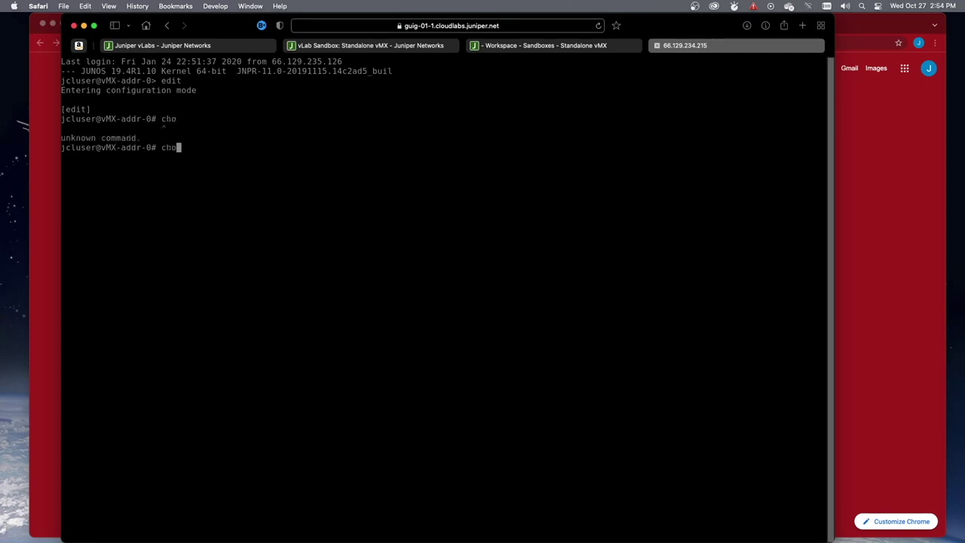
{"action": "key", "text": "BackSpace"}
{"action": "key", "text": "BackSpace"}
{"action": "key", "text": "BackSpace"}
{"action": "type", "text": "show int"}
{"action": "key", "text": "Tab"}
{"action": "type", "text": "br"}
{"action": "key", "text": "BackSpace"}
{"action": "key", "text": "BackSpace"}
{"action": "key", "text": "Return"}
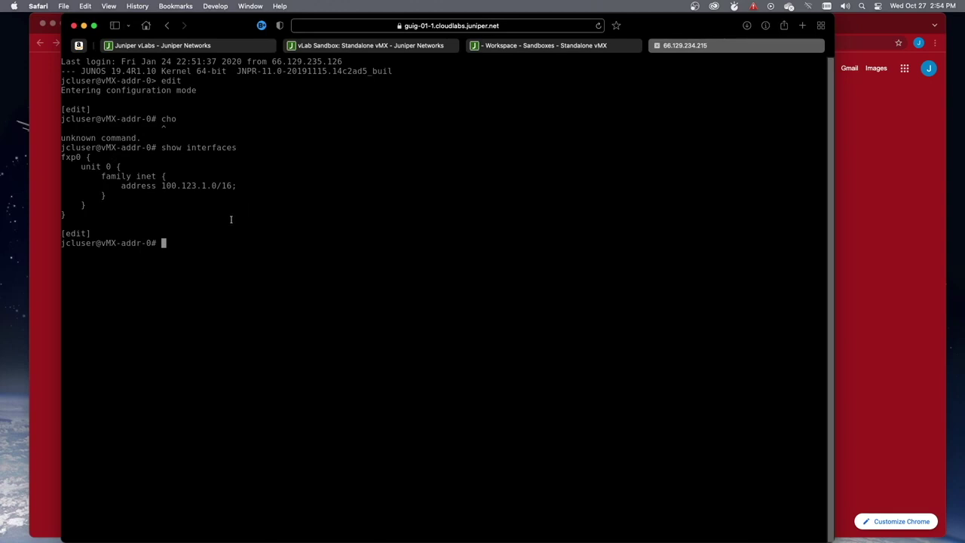
List available completions with 'show interfaces ?' and a bare '?'.
{"action": "key", "text": "Up"}
{"action": "type", "text": "?"}
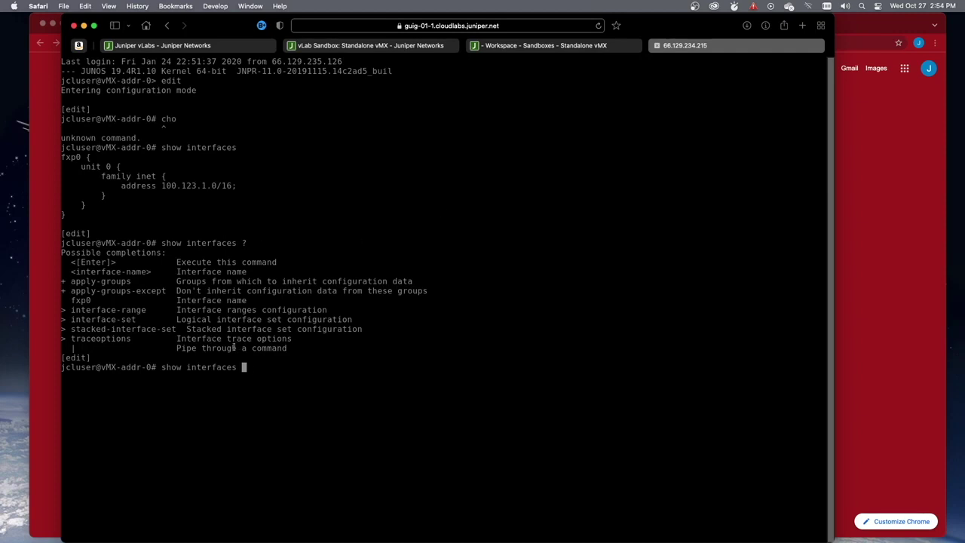
{"action": "key", "text": "BackSpace"}
{"action": "key", "text": "BackSpace"}
{"action": "key", "text": "BackSpace"}
{"action": "key", "text": "BackSpace"}
{"action": "key", "text": "BackSpace"}
{"action": "key", "text": "BackSpace"}
{"action": "key", "text": "BackSpace"}
{"action": "key", "text": "BackSpace"}
{"action": "key", "text": "BackSpace"}
{"action": "key", "text": "BackSpace"}
{"action": "key", "text": "BackSpace"}
{"action": "key", "text": "BackSpace"}
{"action": "key", "text": "BackSpace"}
{"action": "key", "text": "BackSpace"}
{"action": "key", "text": "BackSpace"}
{"action": "key", "text": "BackSpace"}
{"action": "type", "text": "?"}
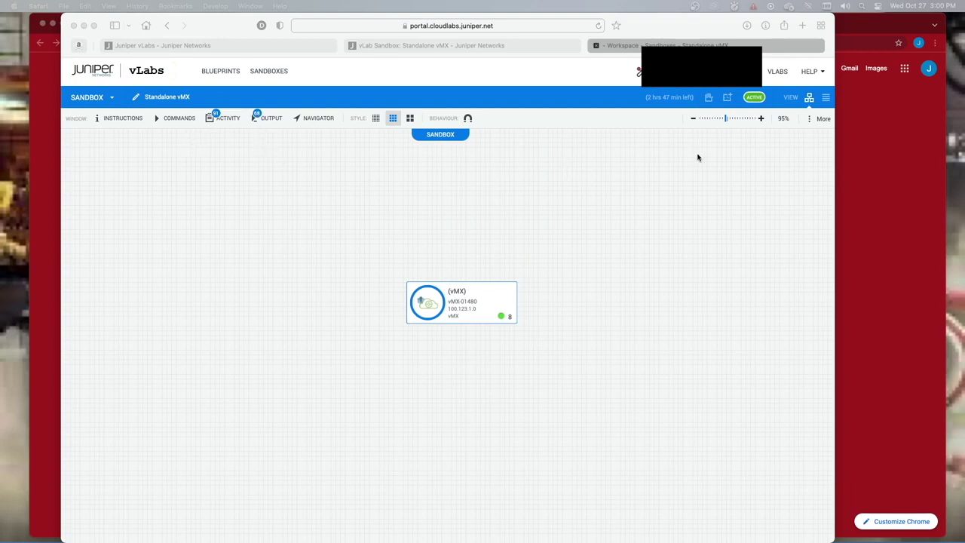
End the Standalone vMX sandbox and confirm OK in the 'End this sandbox?' dialog.
{"action": "left_click", "coordinate": [707, 100]}
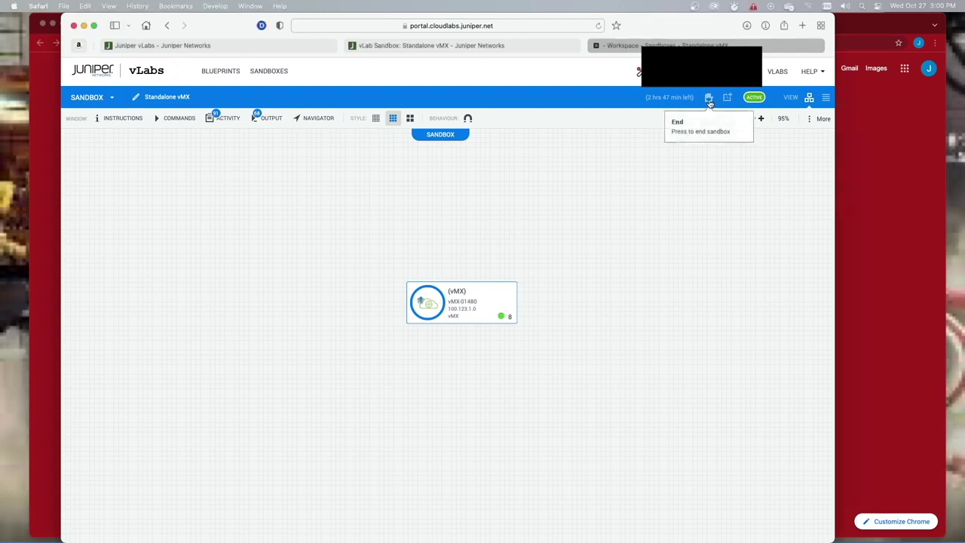
{"action": "left_click", "coordinate": [709, 99]}
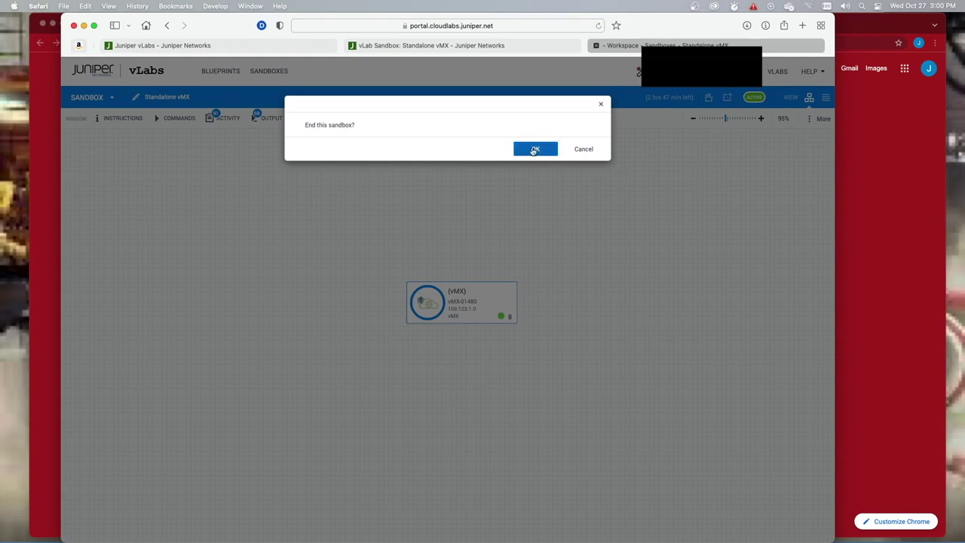
{"action": "left_click", "coordinate": [533, 150]}
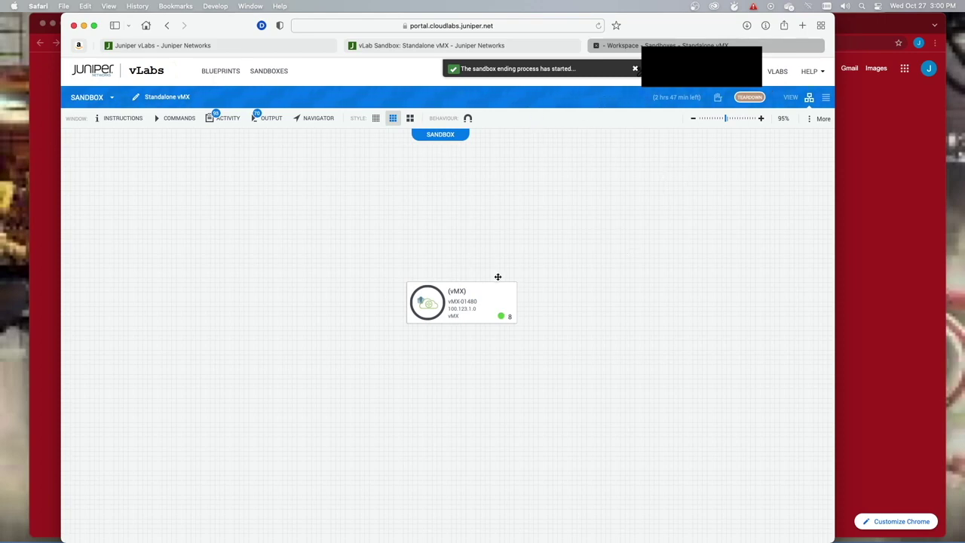
{"action": "mouse_move", "coordinate": [384, 49]}
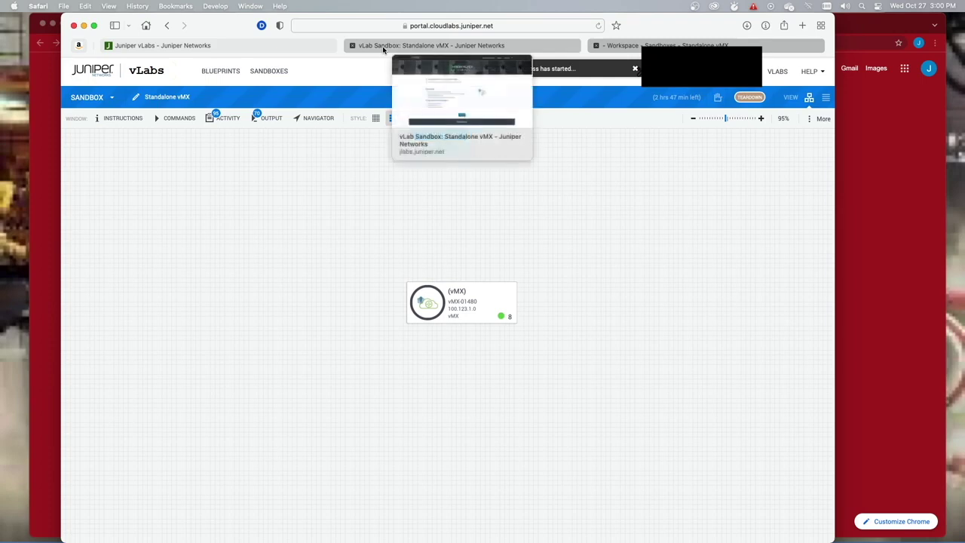